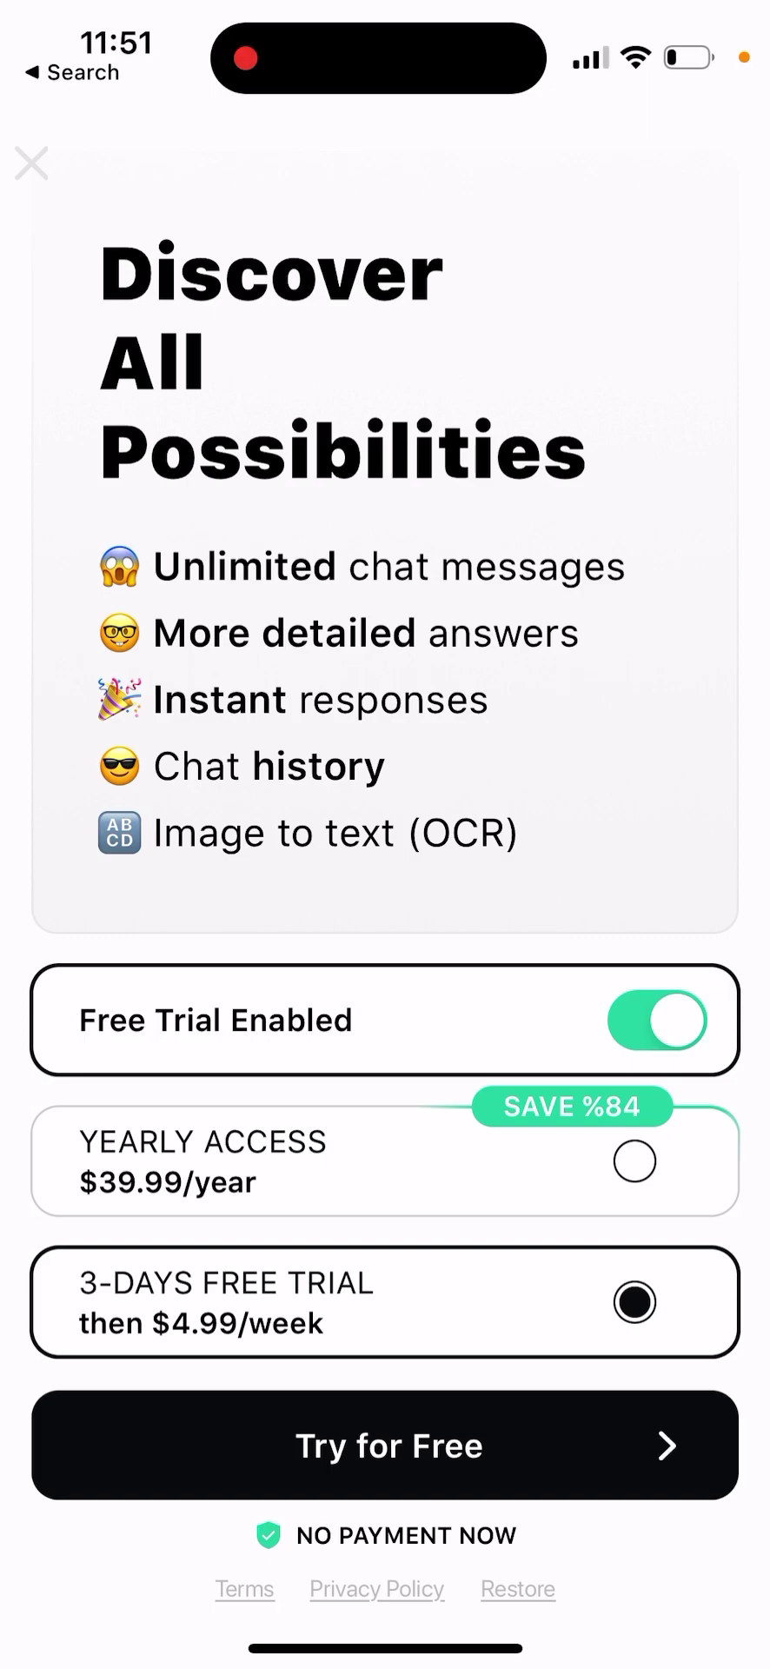
# Compare the Yearly Access and 3-Days Free Trial plans, then close the subscription offer
pyautogui.click(657, 1020)
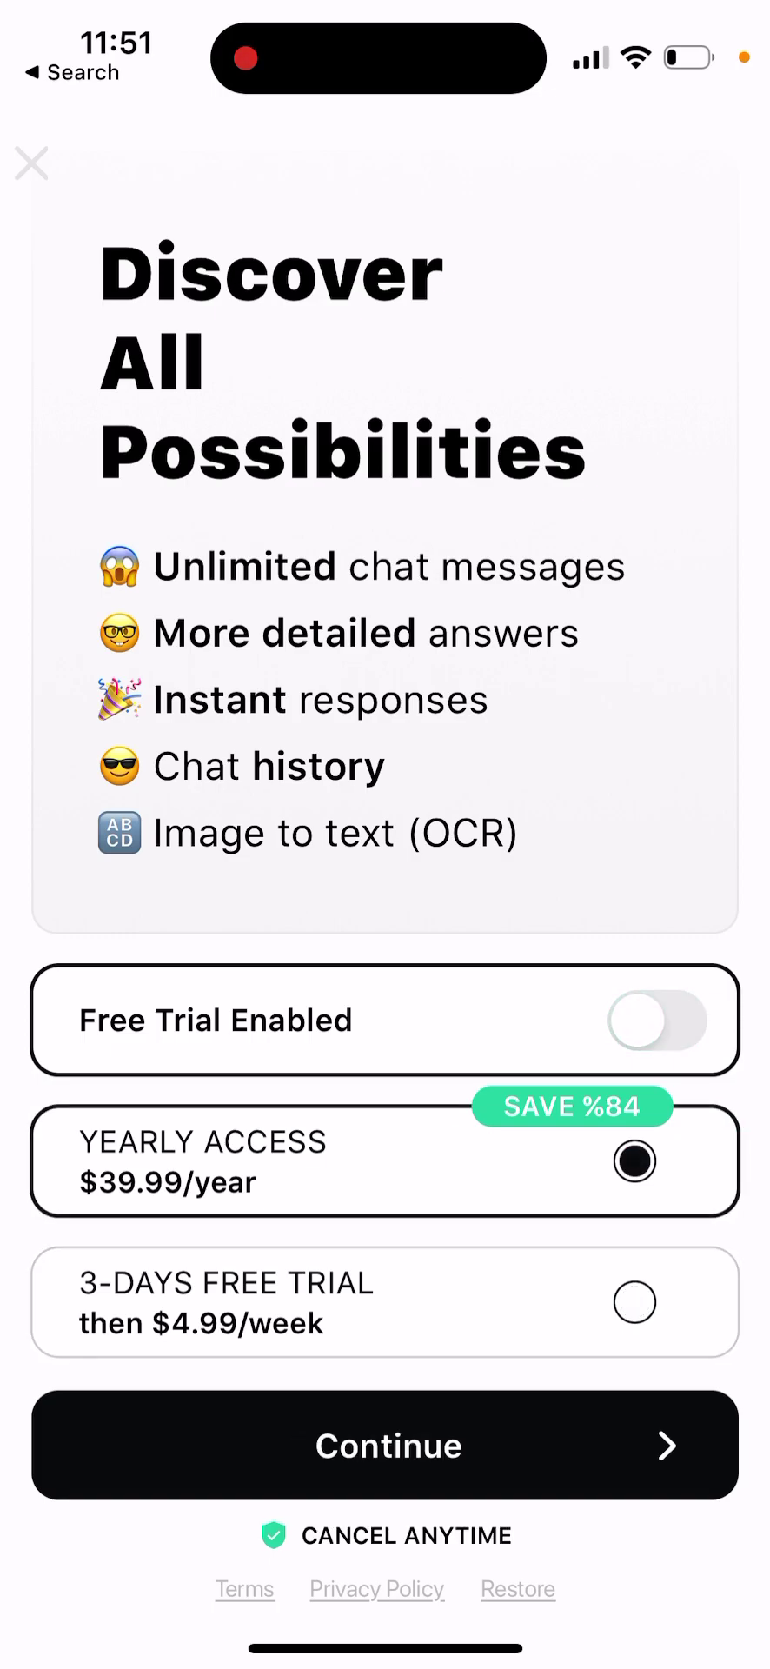
pyautogui.click(635, 1301)
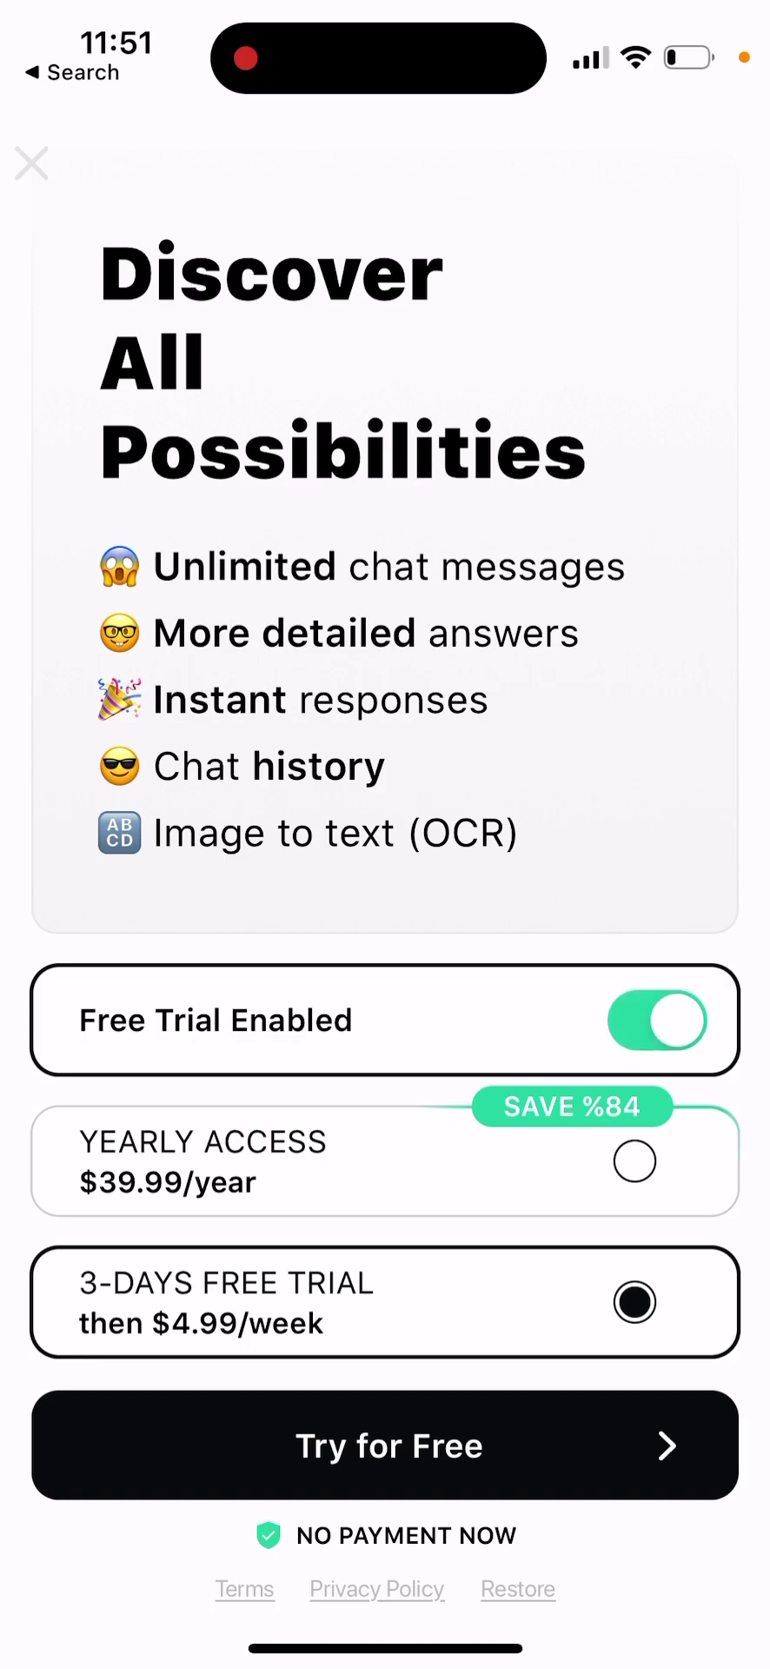
pyautogui.click(634, 1160)
pyautogui.click(635, 1302)
pyautogui.click(635, 1160)
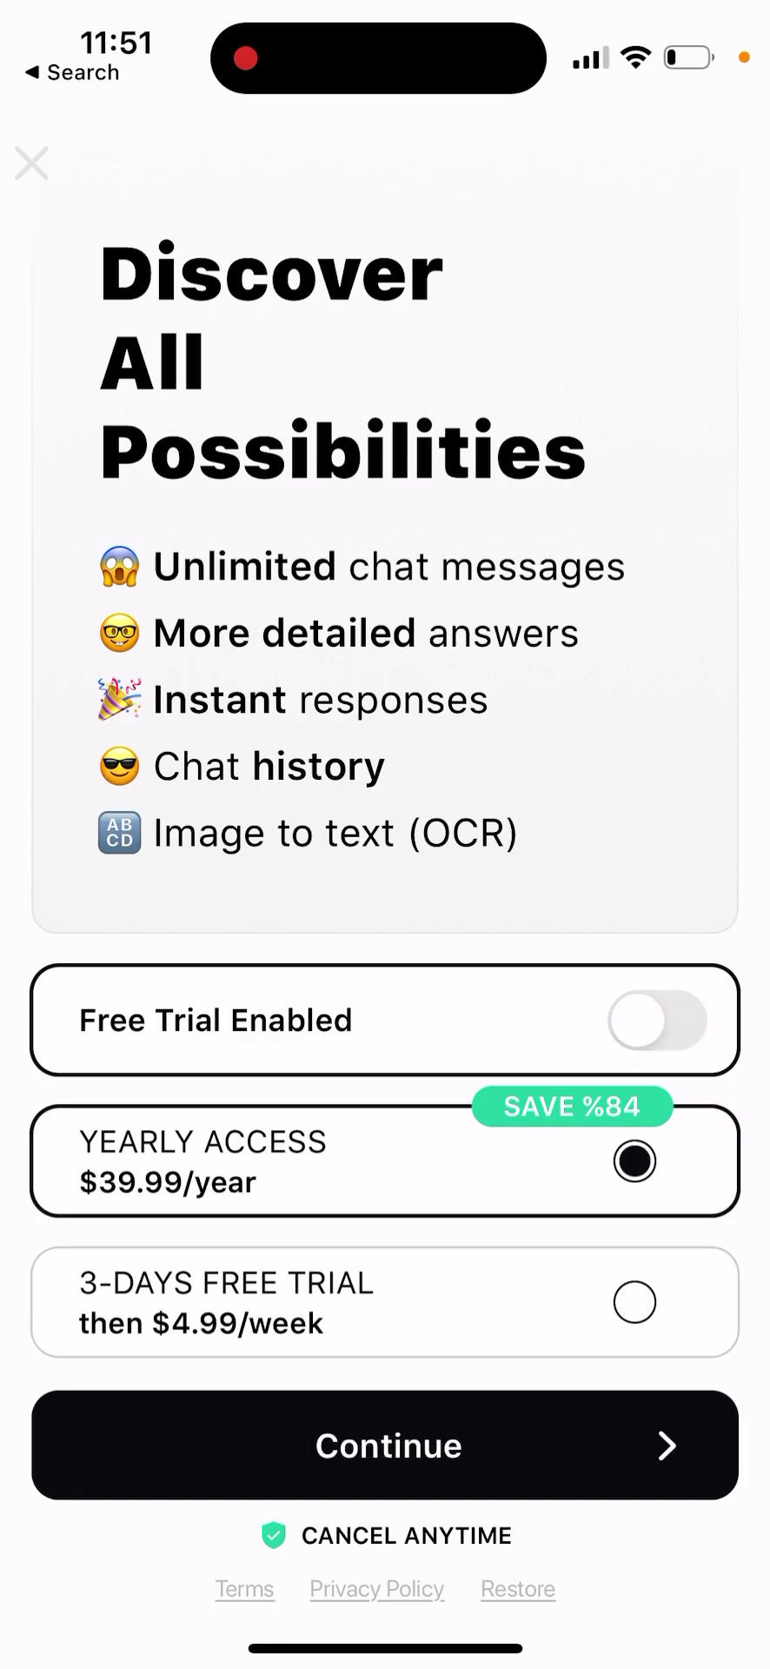
pyautogui.click(31, 162)
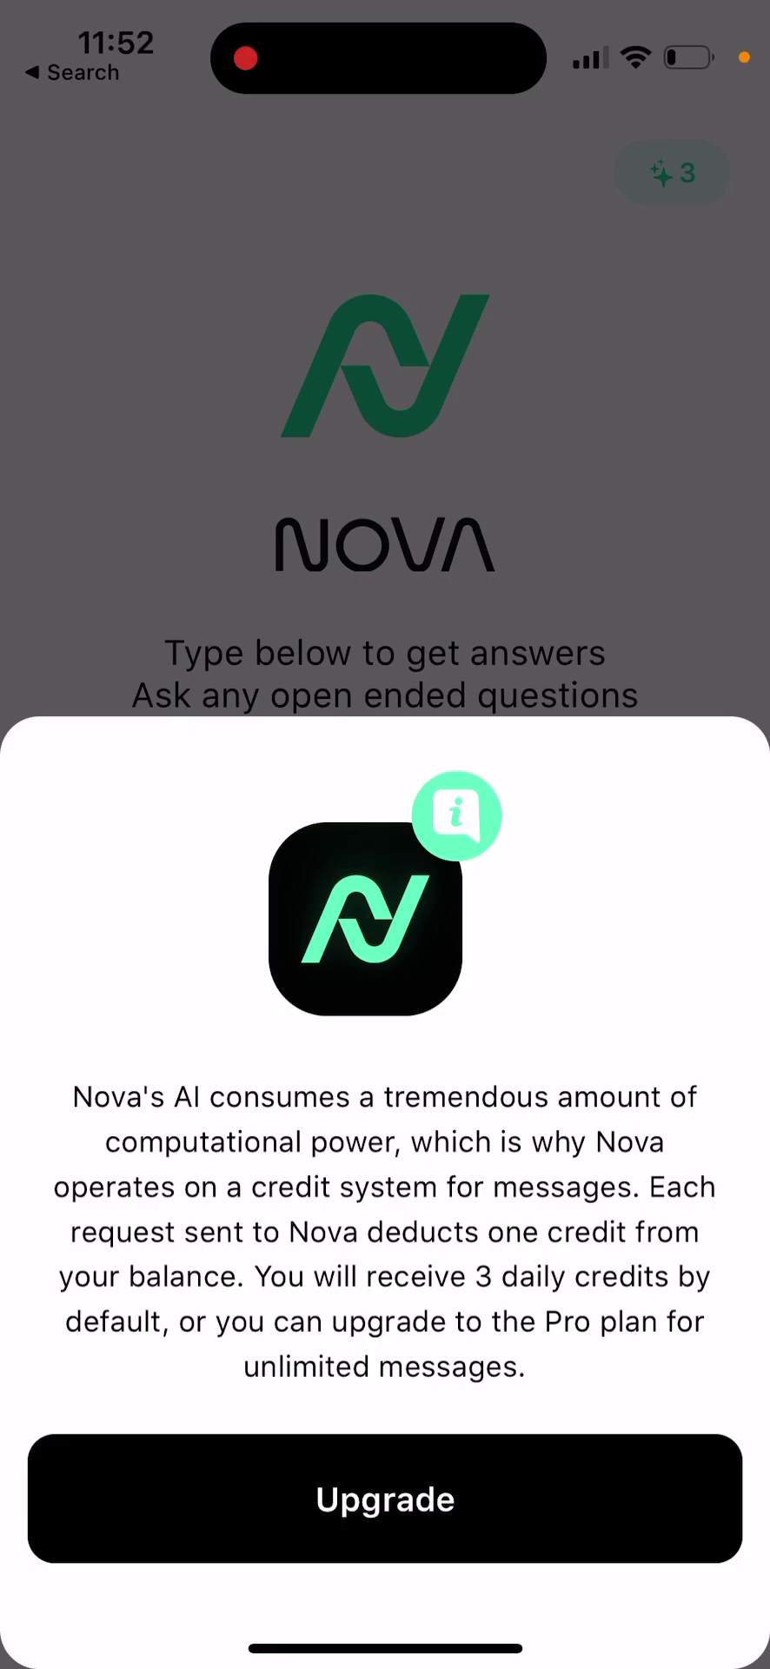
# Dismiss the credits explanation and send 'Hey there' in a new chat
pyautogui.click(385, 391)
pyautogui.click(383, 957)
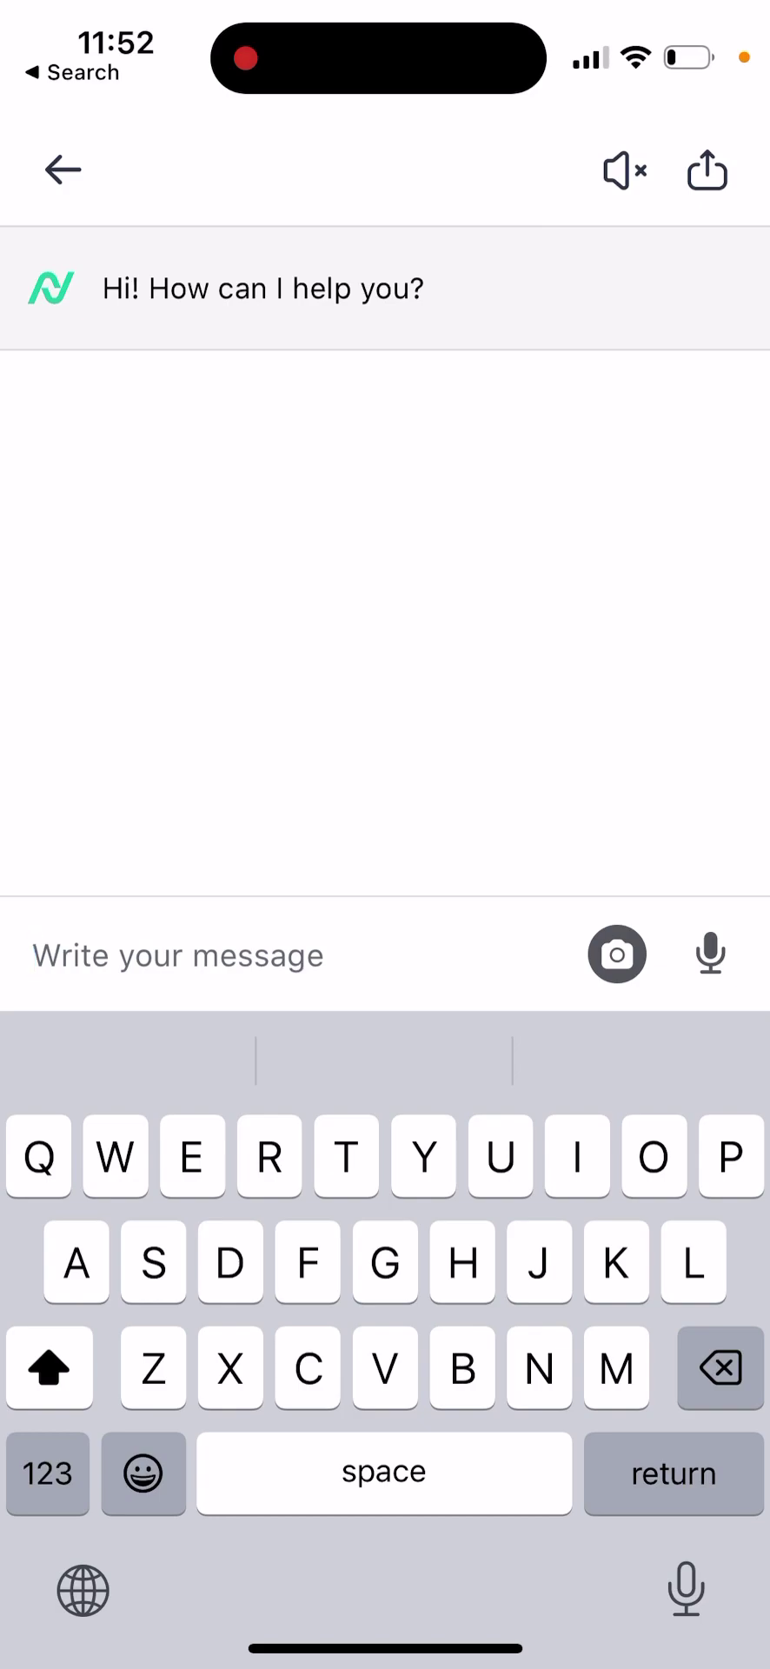
pyautogui.write('Hey yher')
pyautogui.click(386, 1061)
pyautogui.click(696, 955)
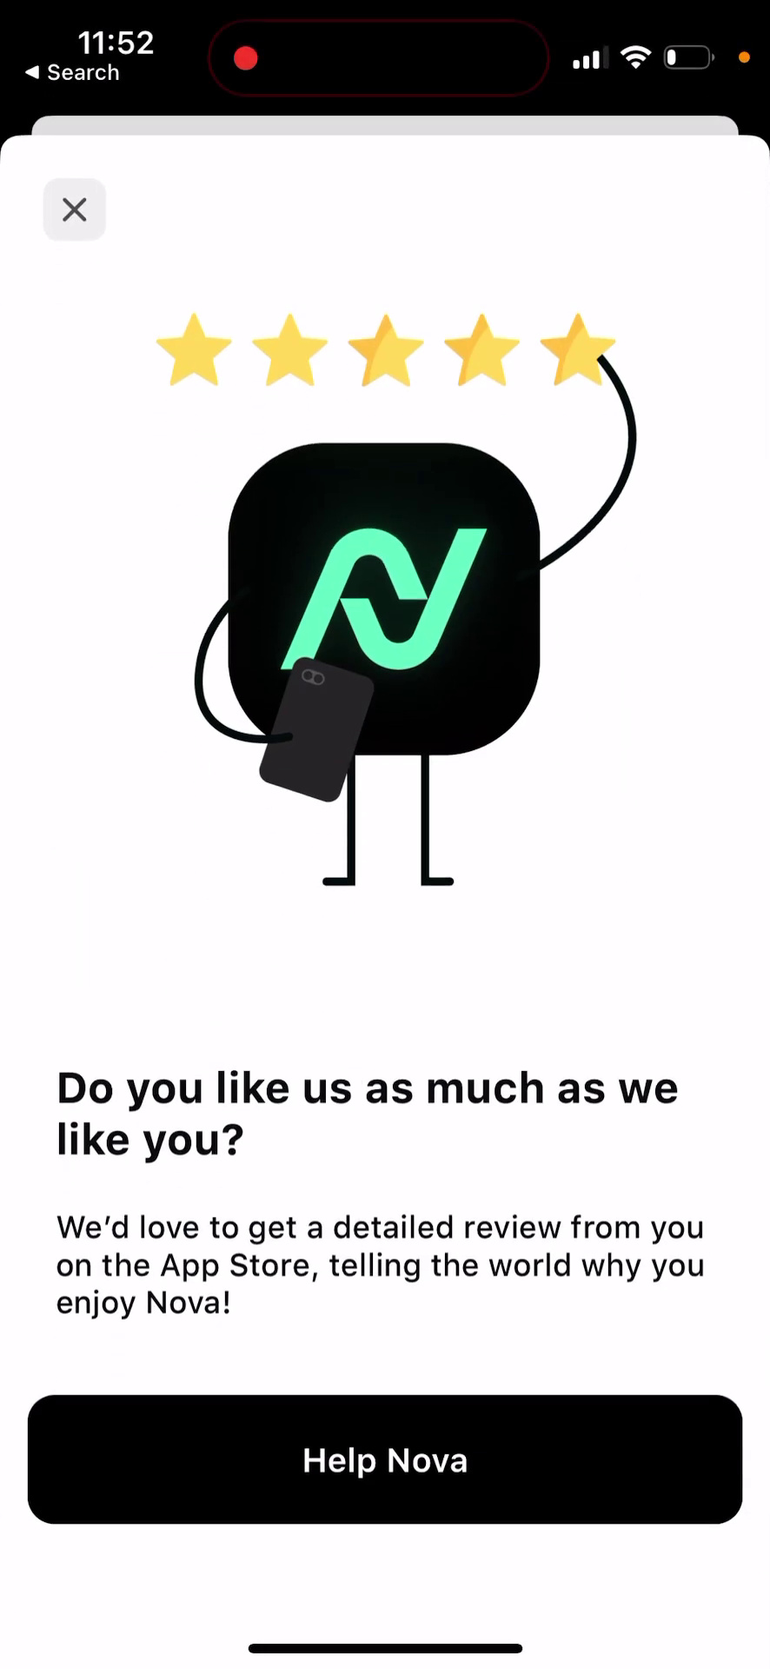
# Dismiss the review request, copy Nova's reply, and return to the home screen
pyautogui.click(75, 209)
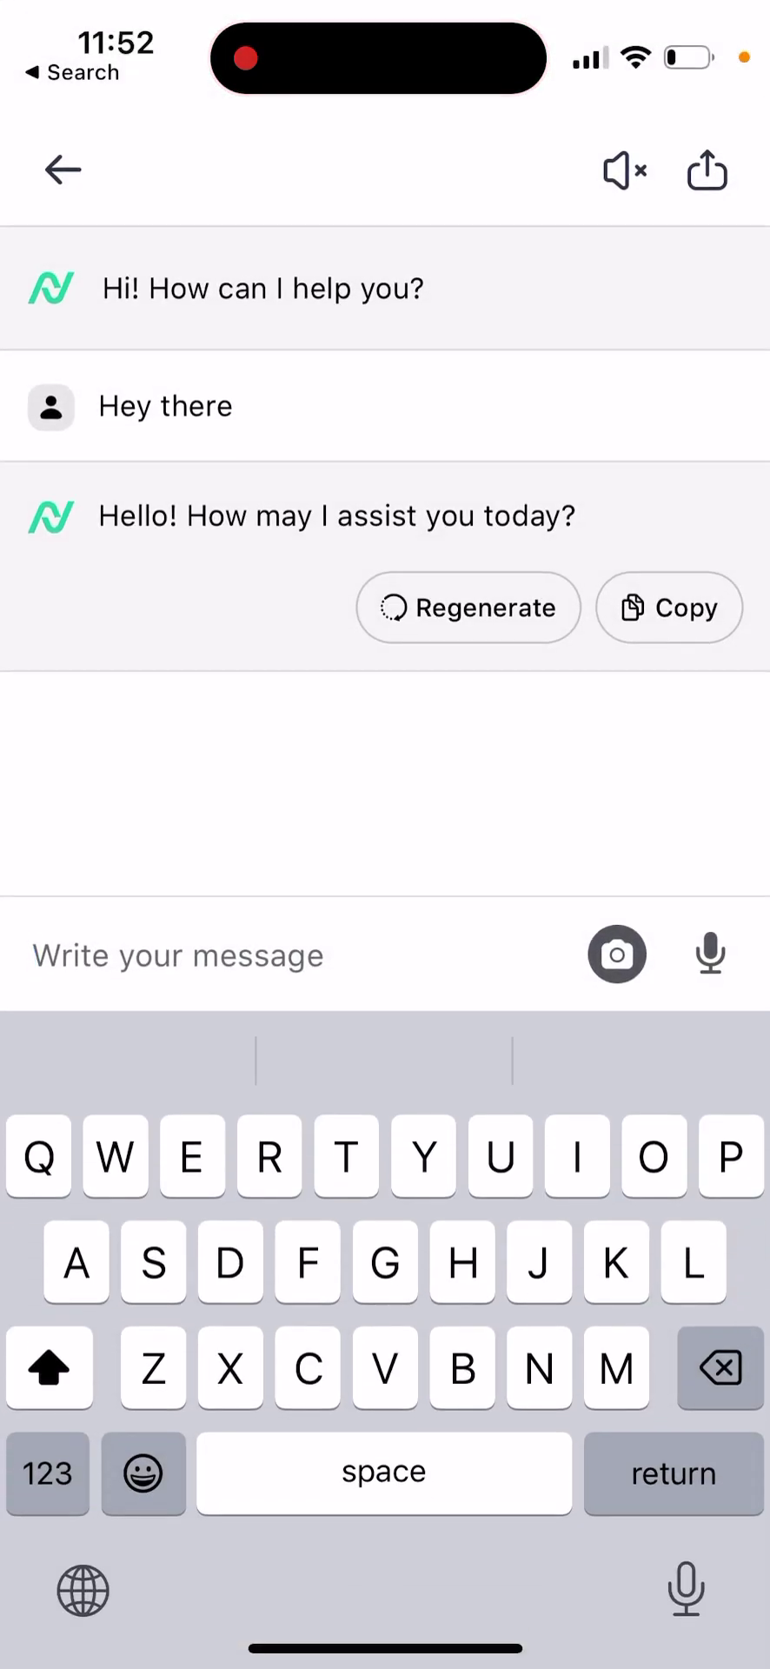
pyautogui.click(668, 608)
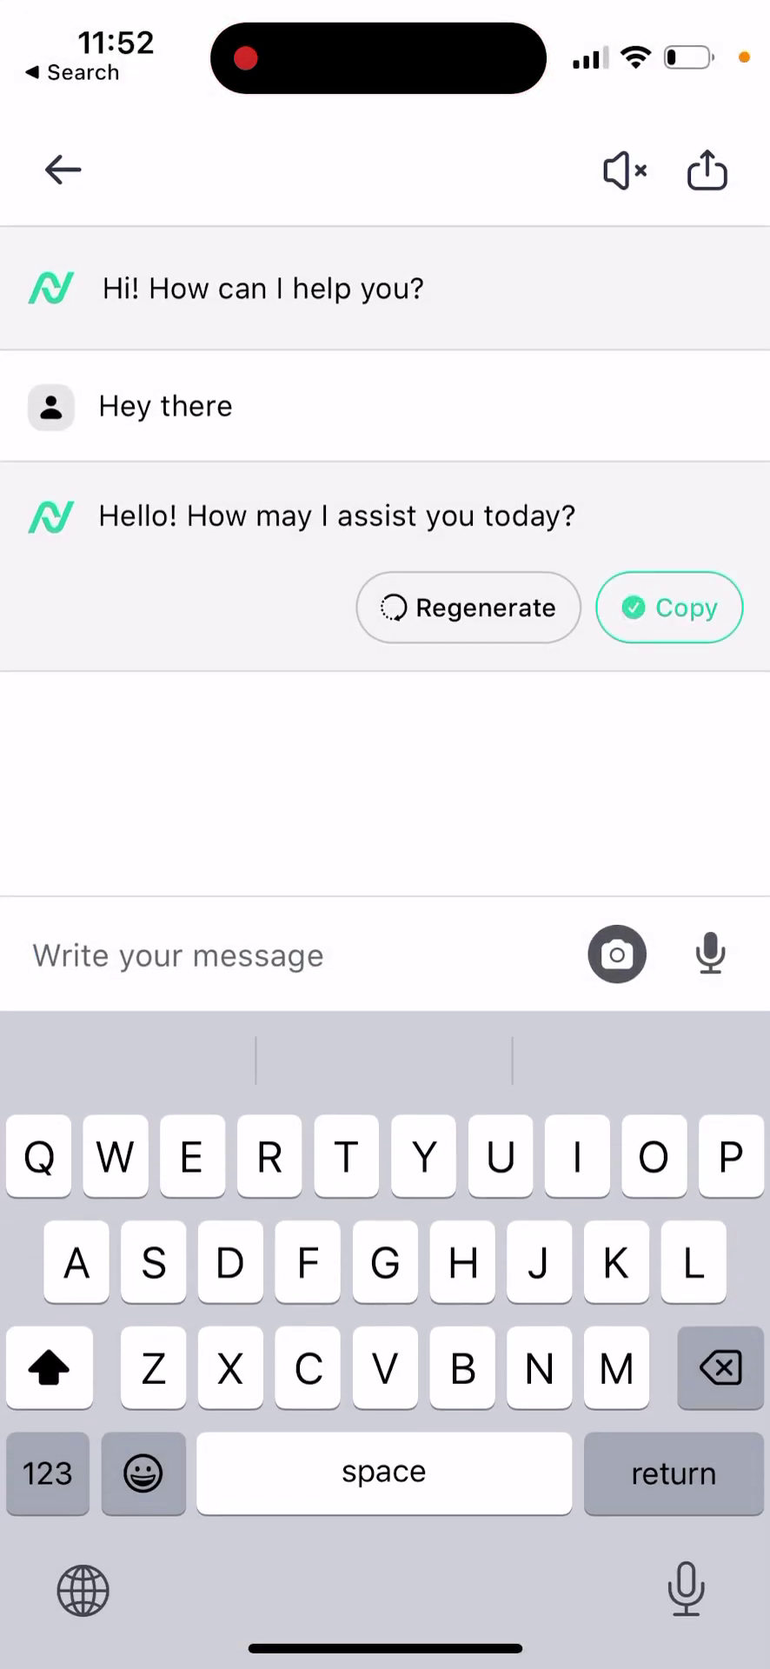
pyautogui.click(63, 170)
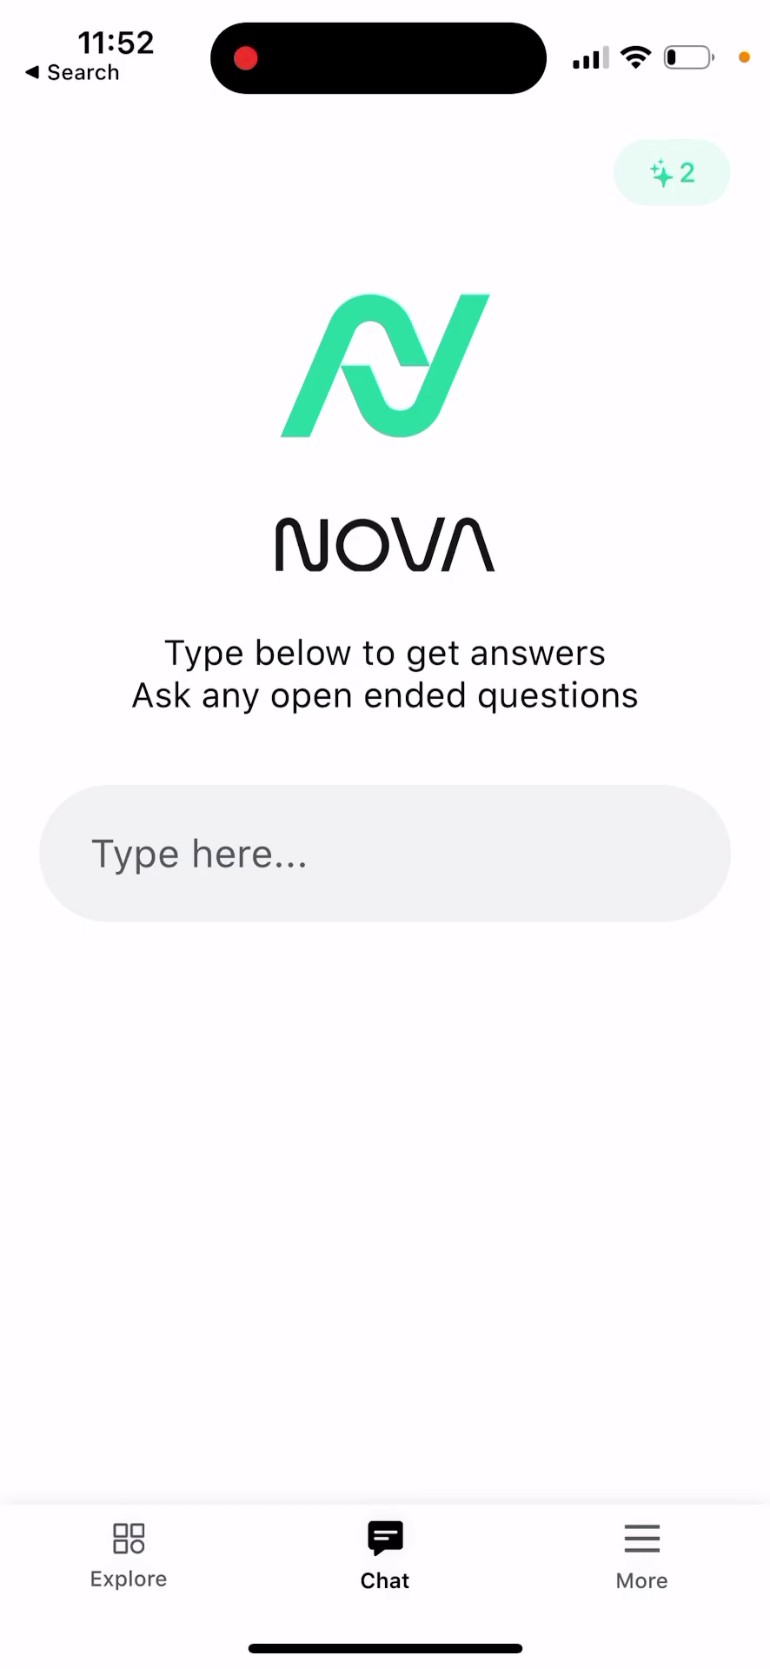
# Check the message credits explanation, view the More page, then switch to Explore
pyautogui.click(385, 1551)
pyautogui.click(672, 172)
pyautogui.click(385, 391)
pyautogui.click(642, 1556)
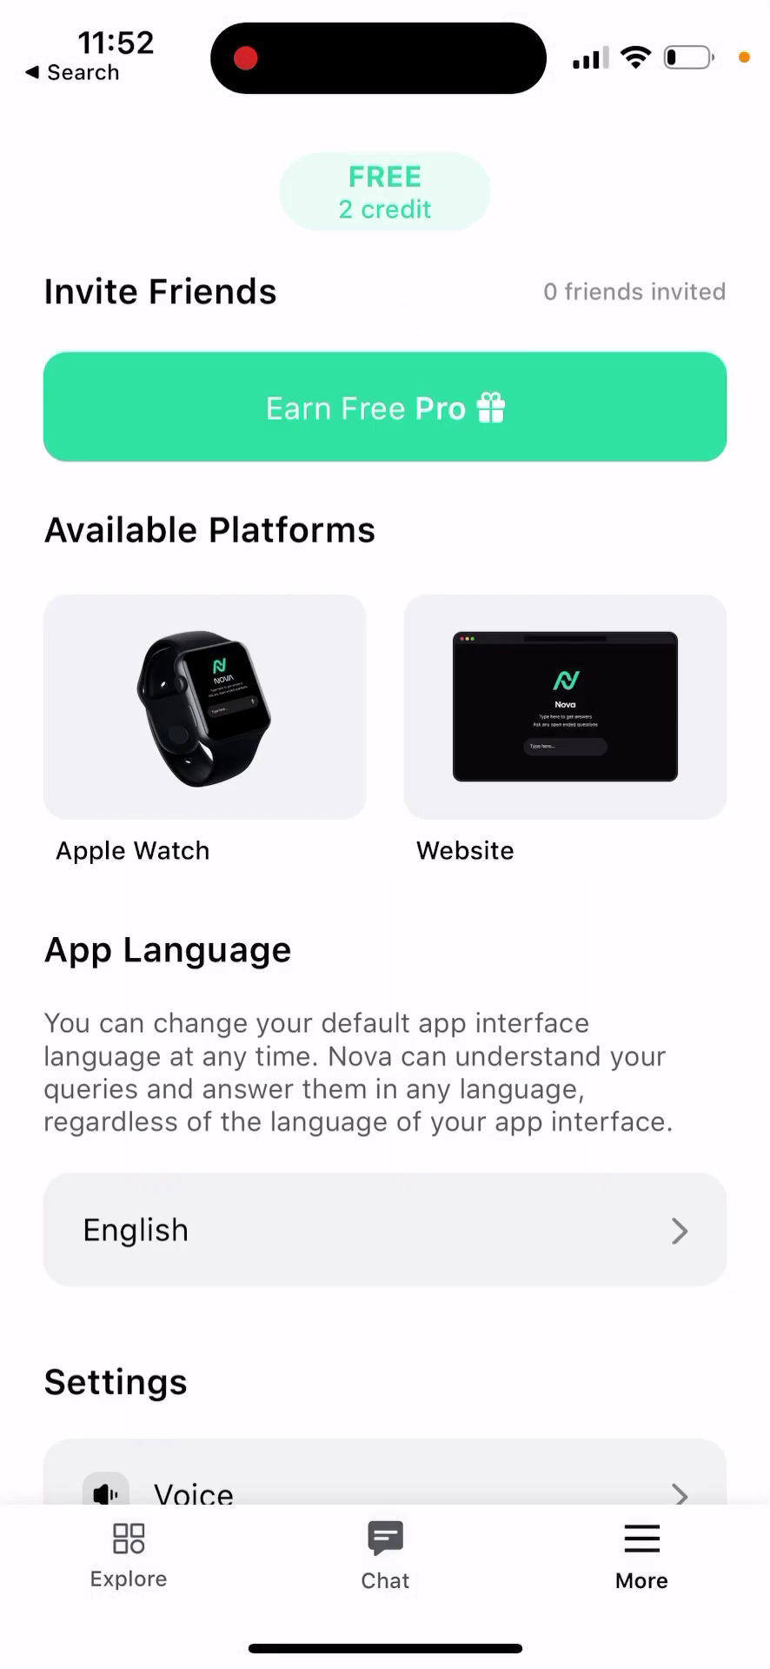
pyautogui.scroll(-5, 385, 870)
pyautogui.click(128, 1556)
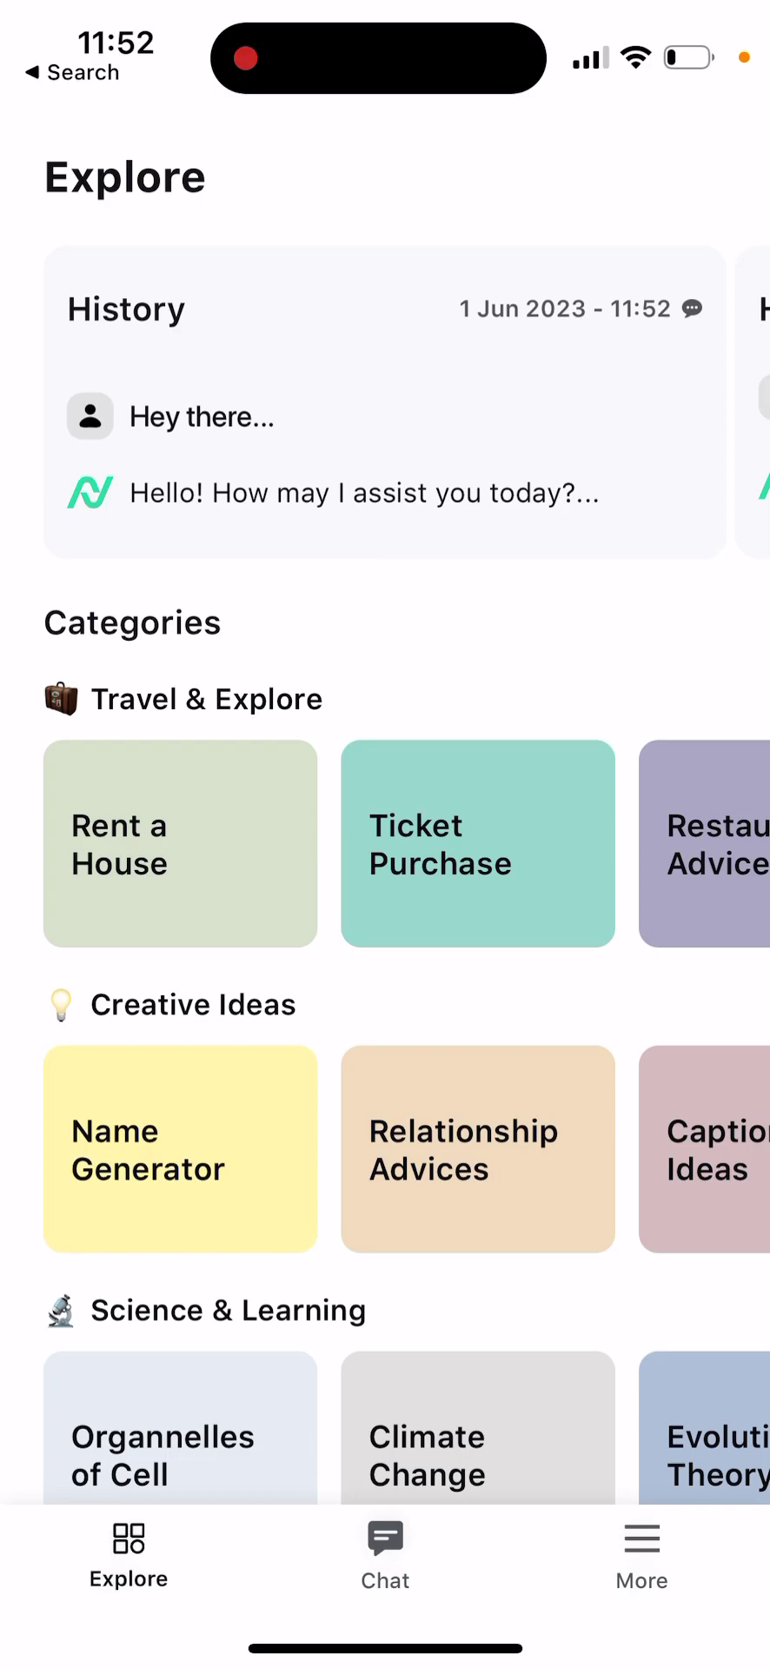
# Reopen the 'Hey there' conversation from History, dismiss its share options, and resume asking
pyautogui.click(385, 401)
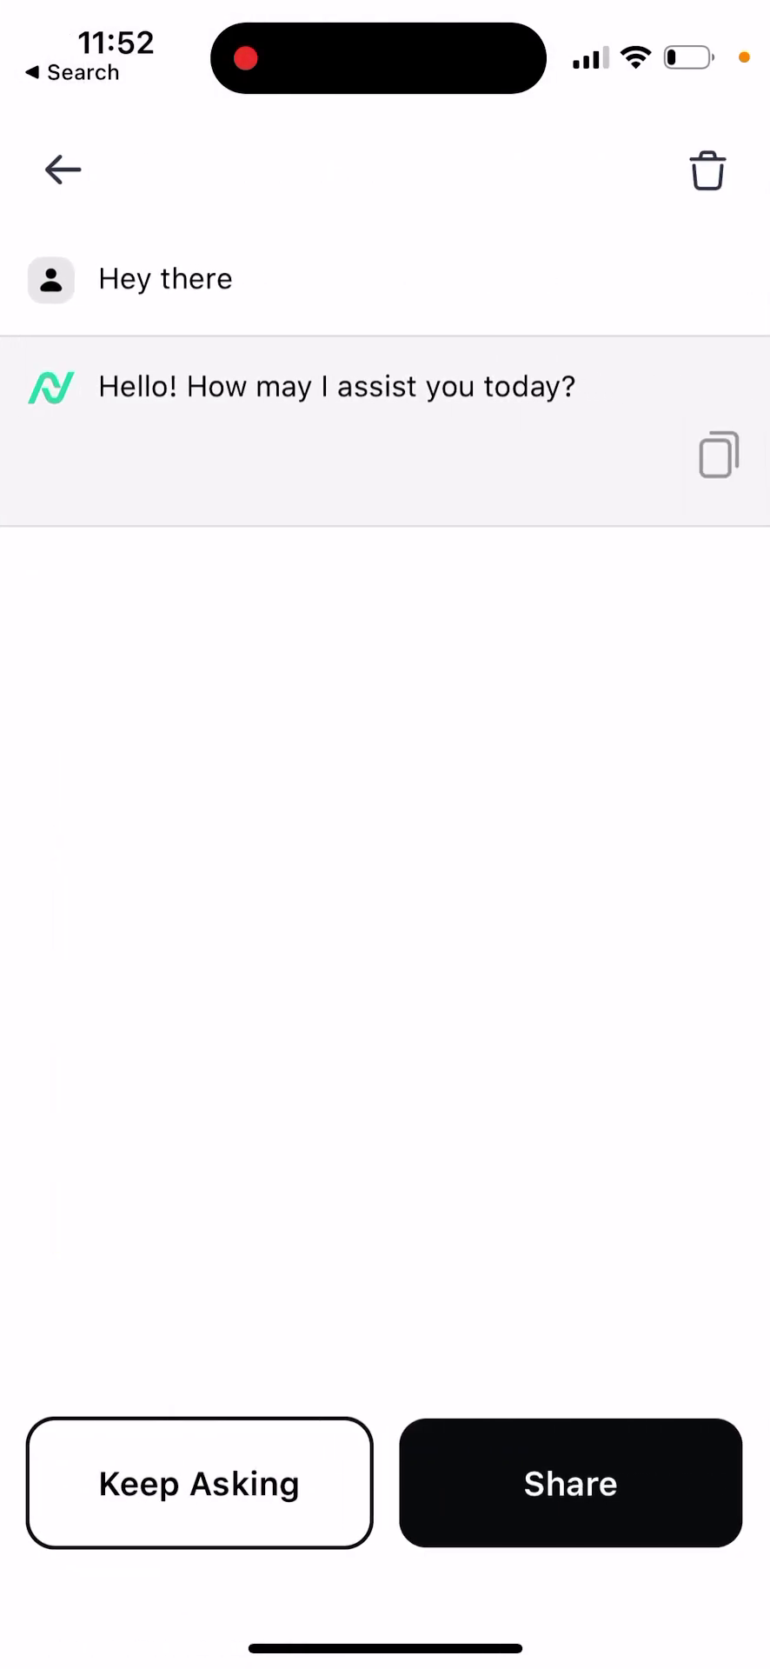
pyautogui.click(570, 1483)
pyautogui.click(385, 783)
pyautogui.click(199, 1483)
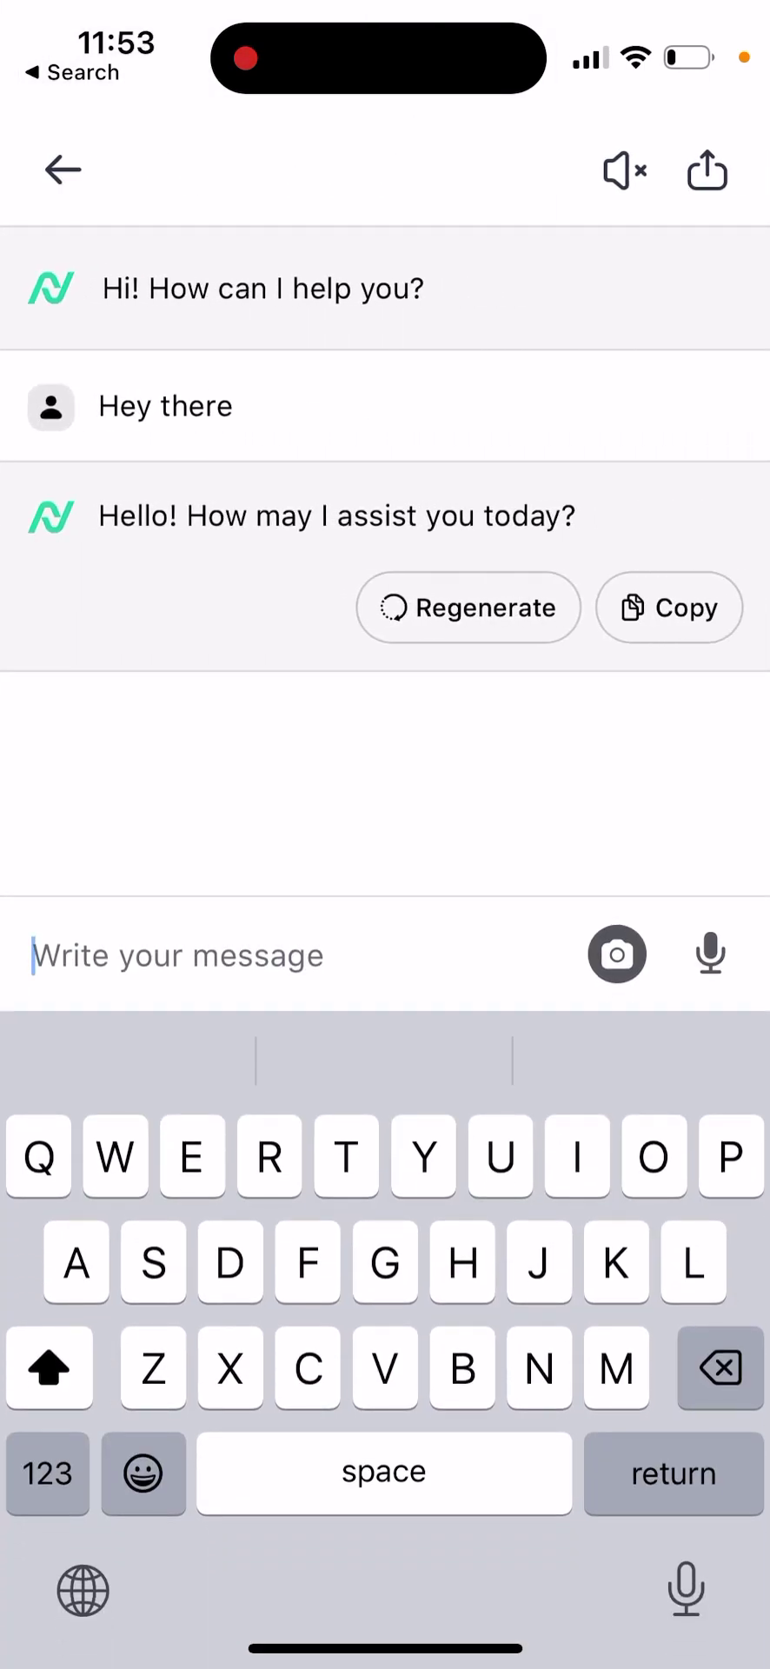
# Send 'Write a poem about bicycle' and mute the spoken reply
pyautogui.write('Write a poem about')
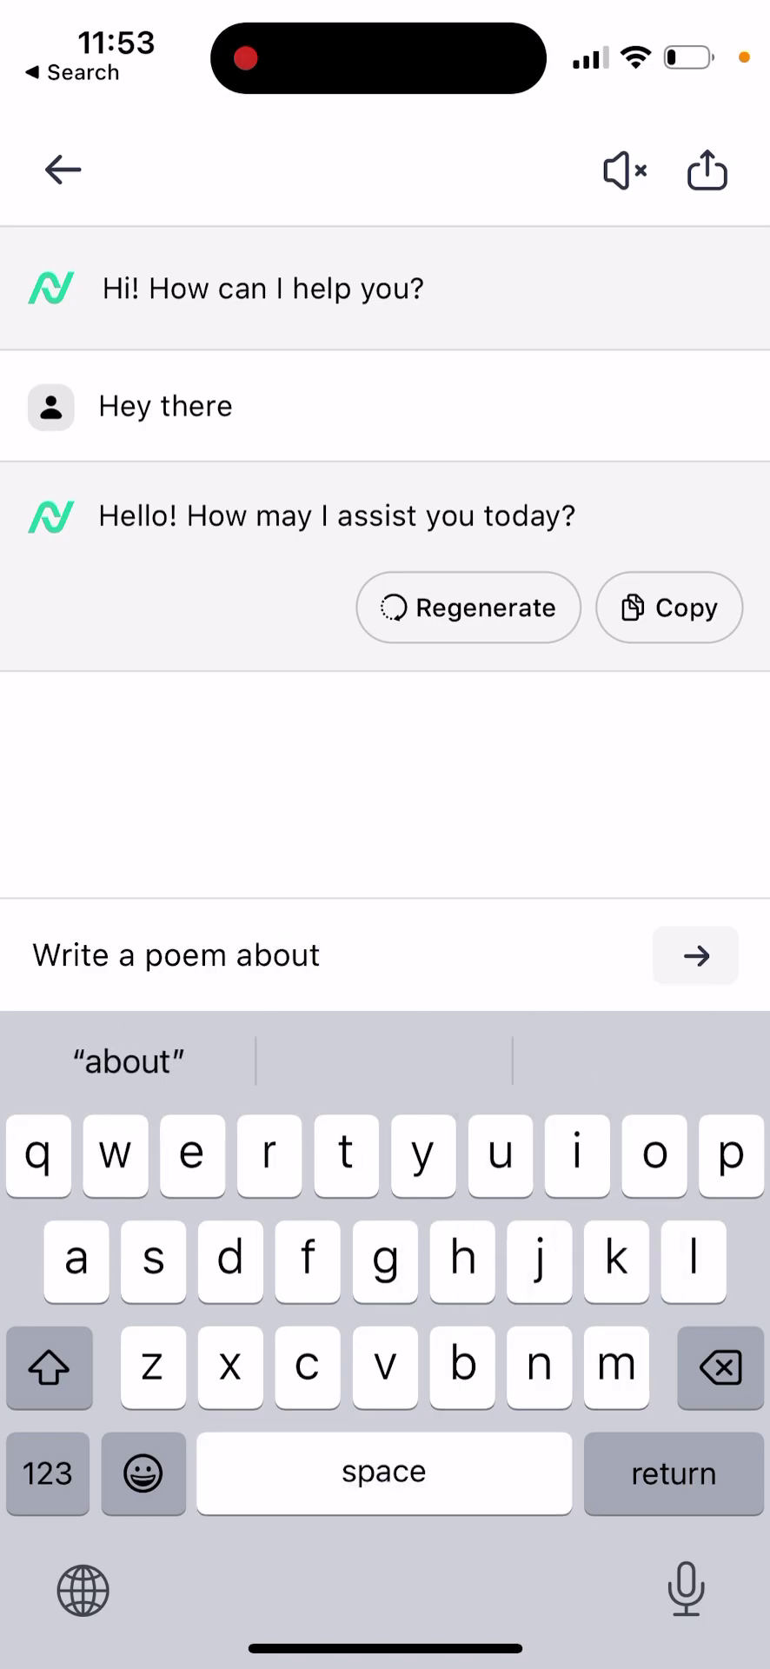
pyautogui.write(' bicycle')
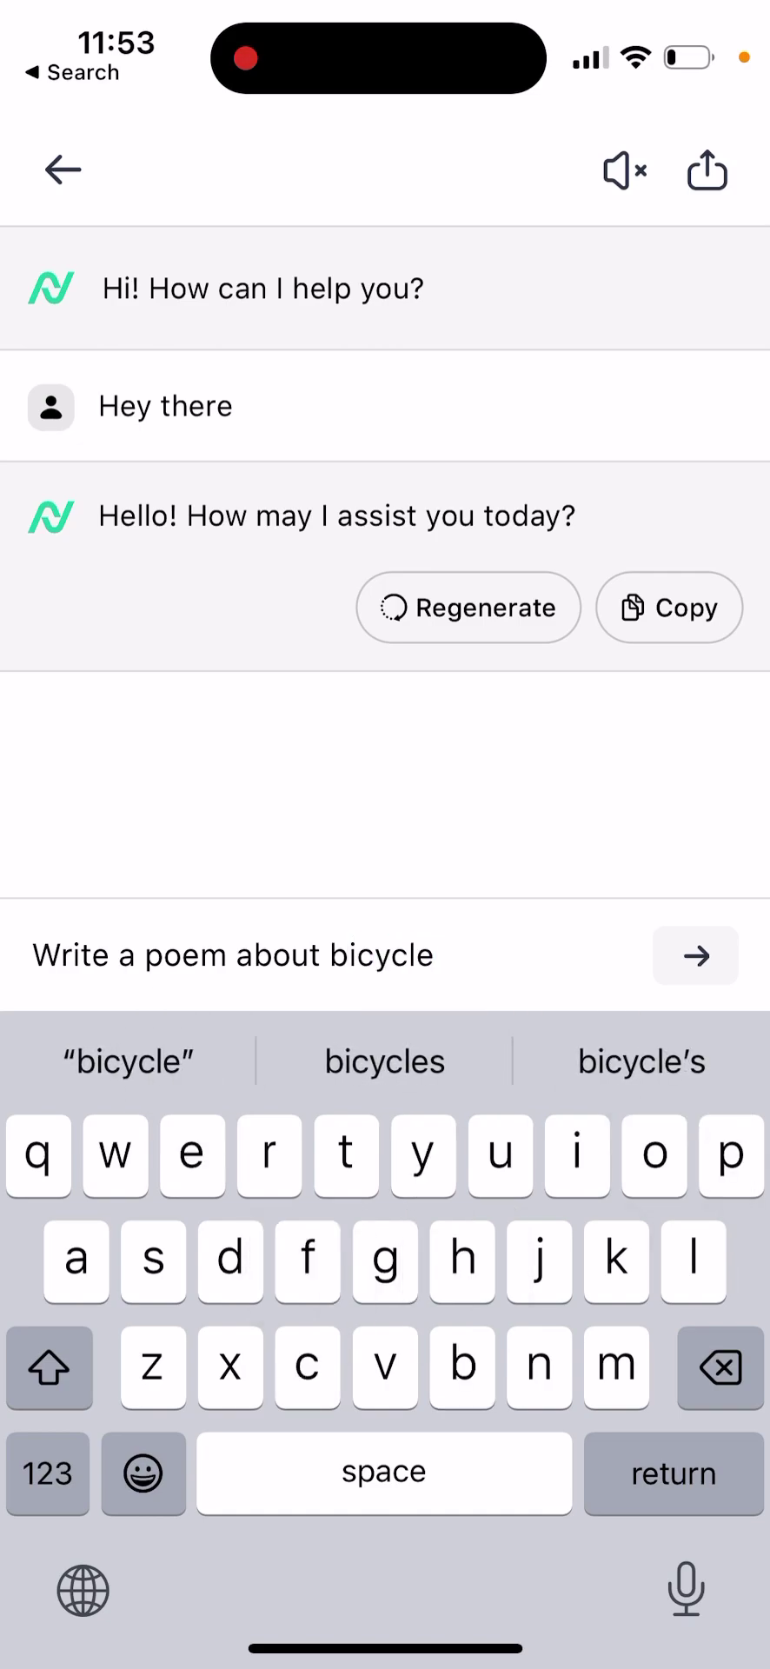
pyautogui.click(696, 956)
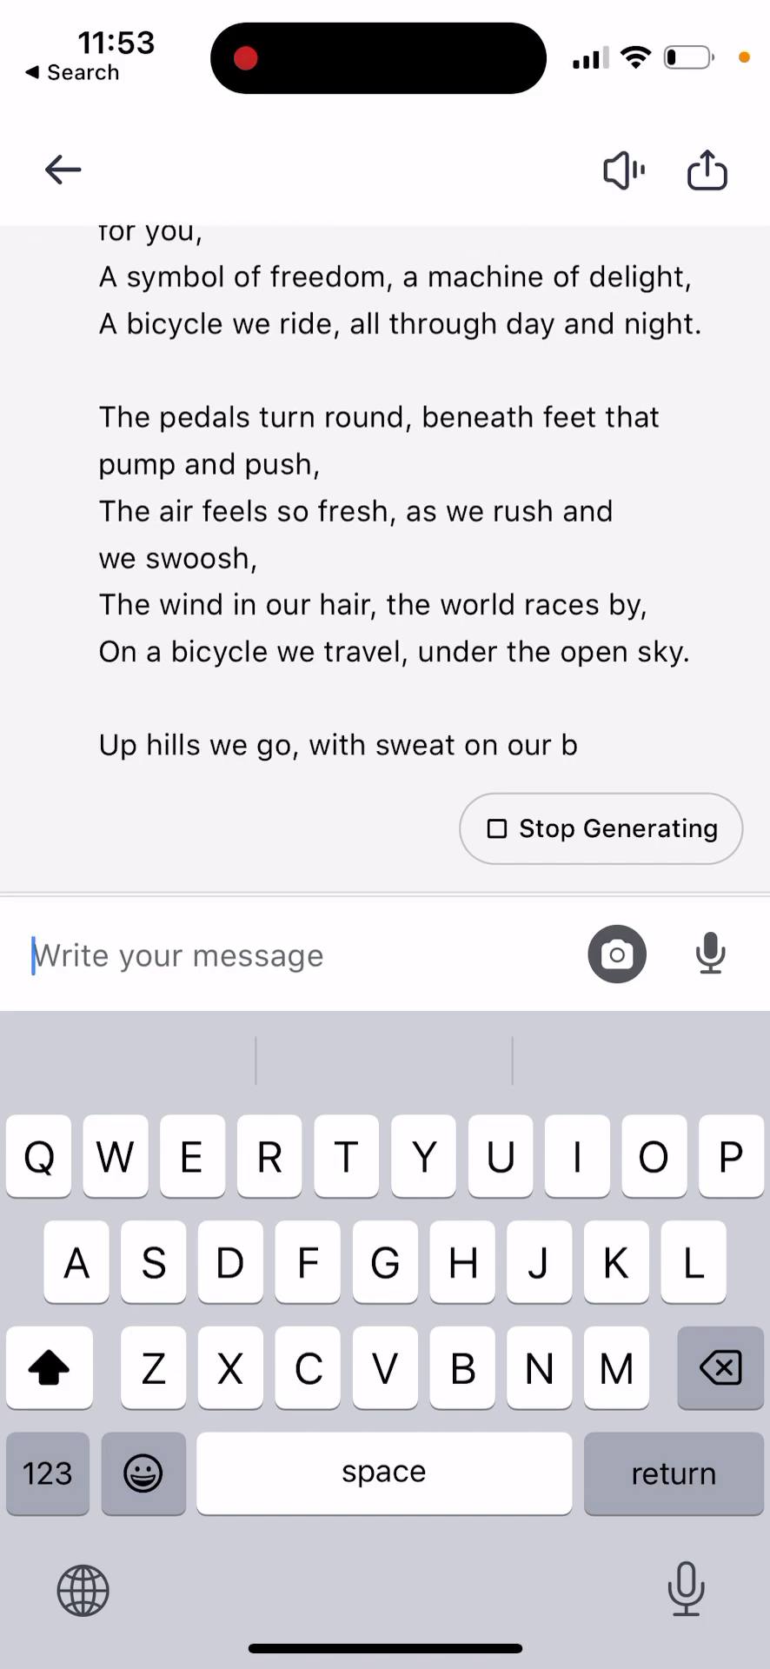
pyautogui.click(622, 171)
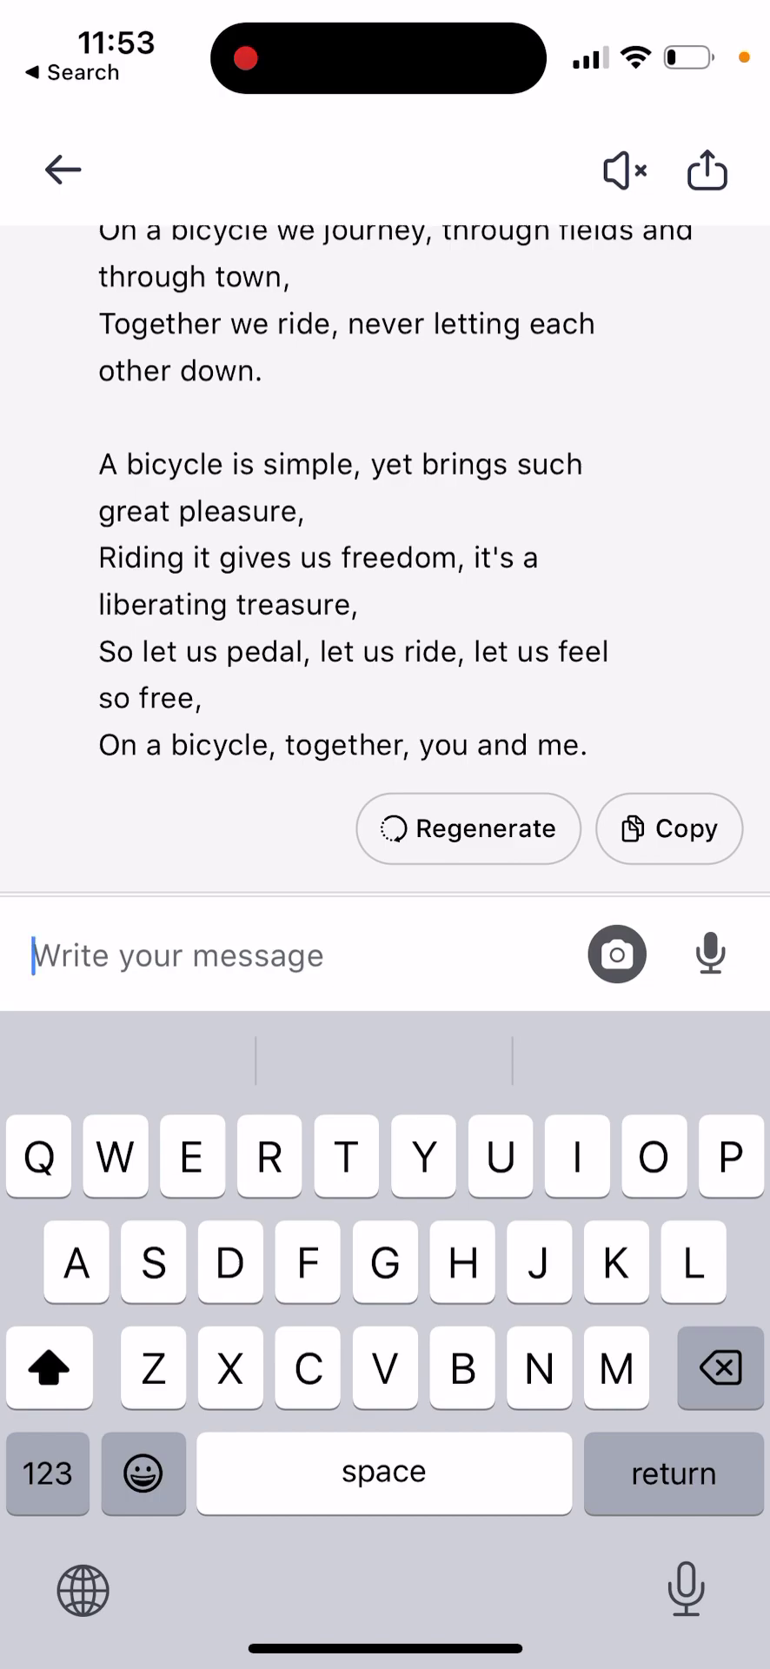
# Scroll up through the finished bicycle poem, then leave the chat
pyautogui.scroll(10, 385, 556)
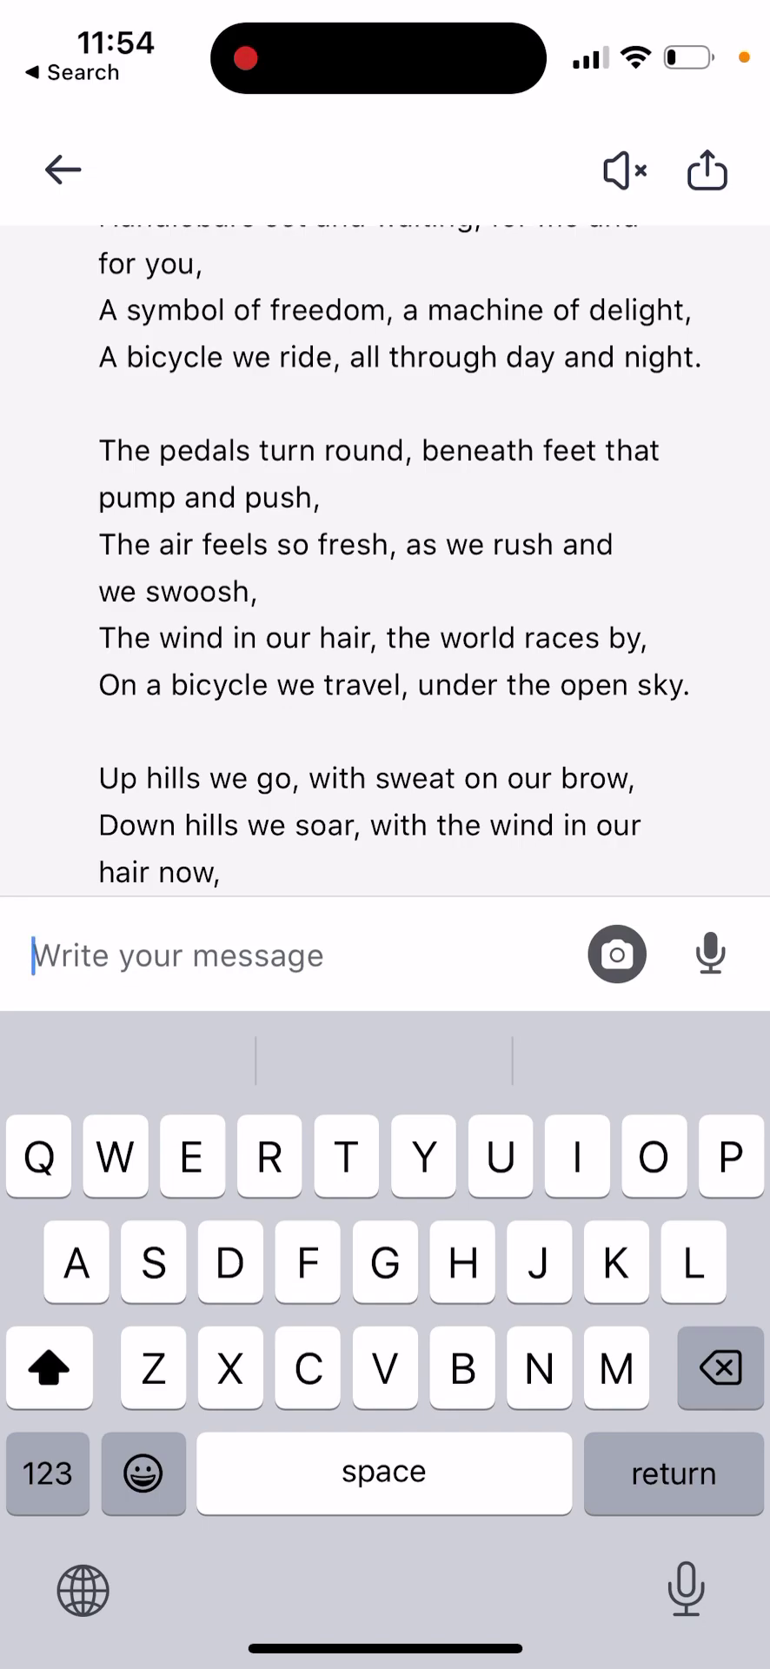
pyautogui.click(63, 170)
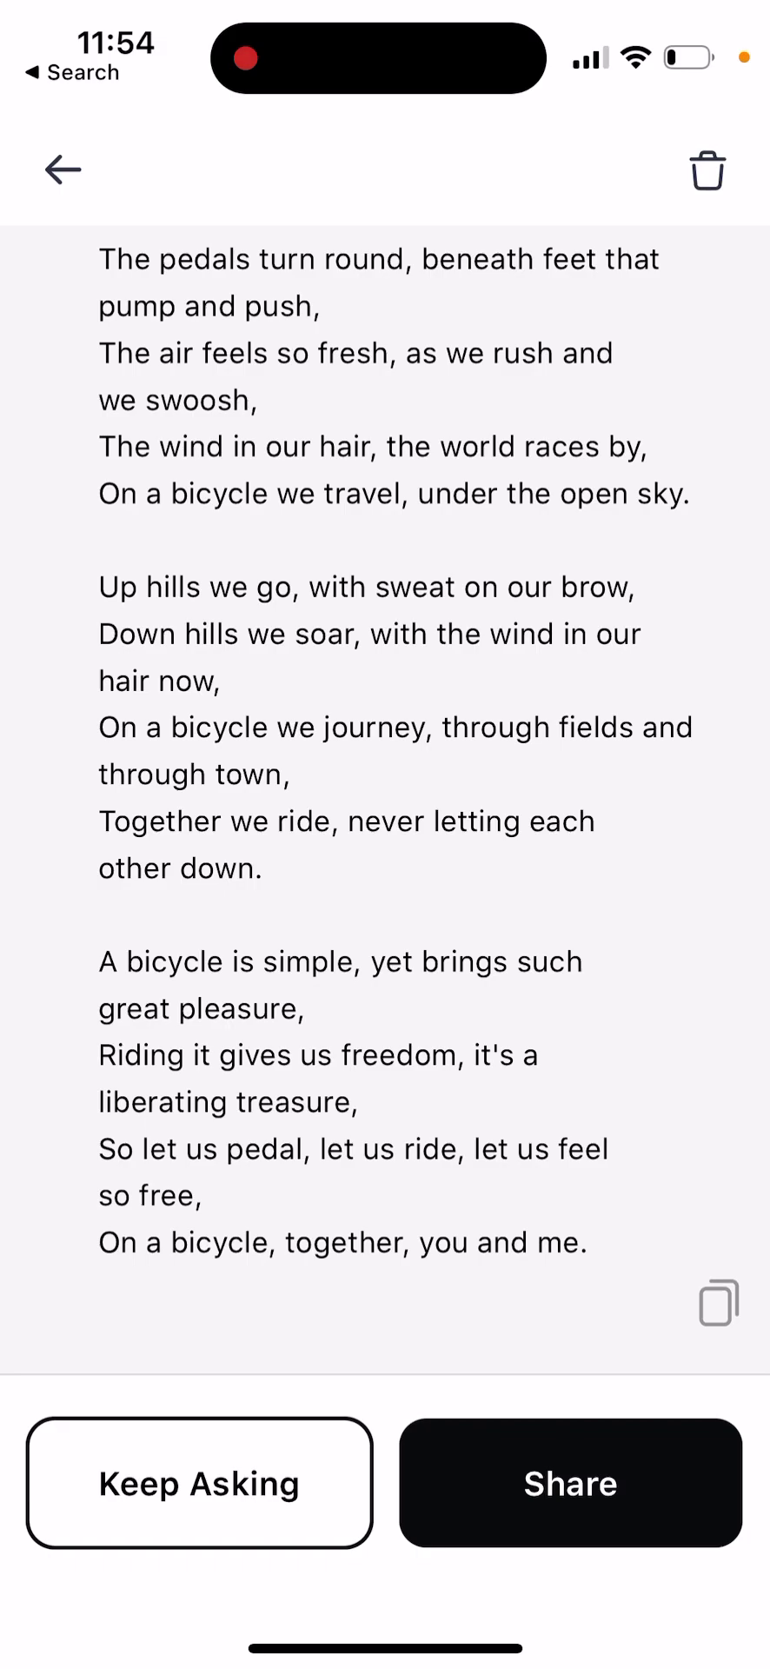
# Return to Explore, open the Climate Change prompt, then swipe back out
pyautogui.click(62, 170)
pyautogui.scroll(-5, 385, 869)
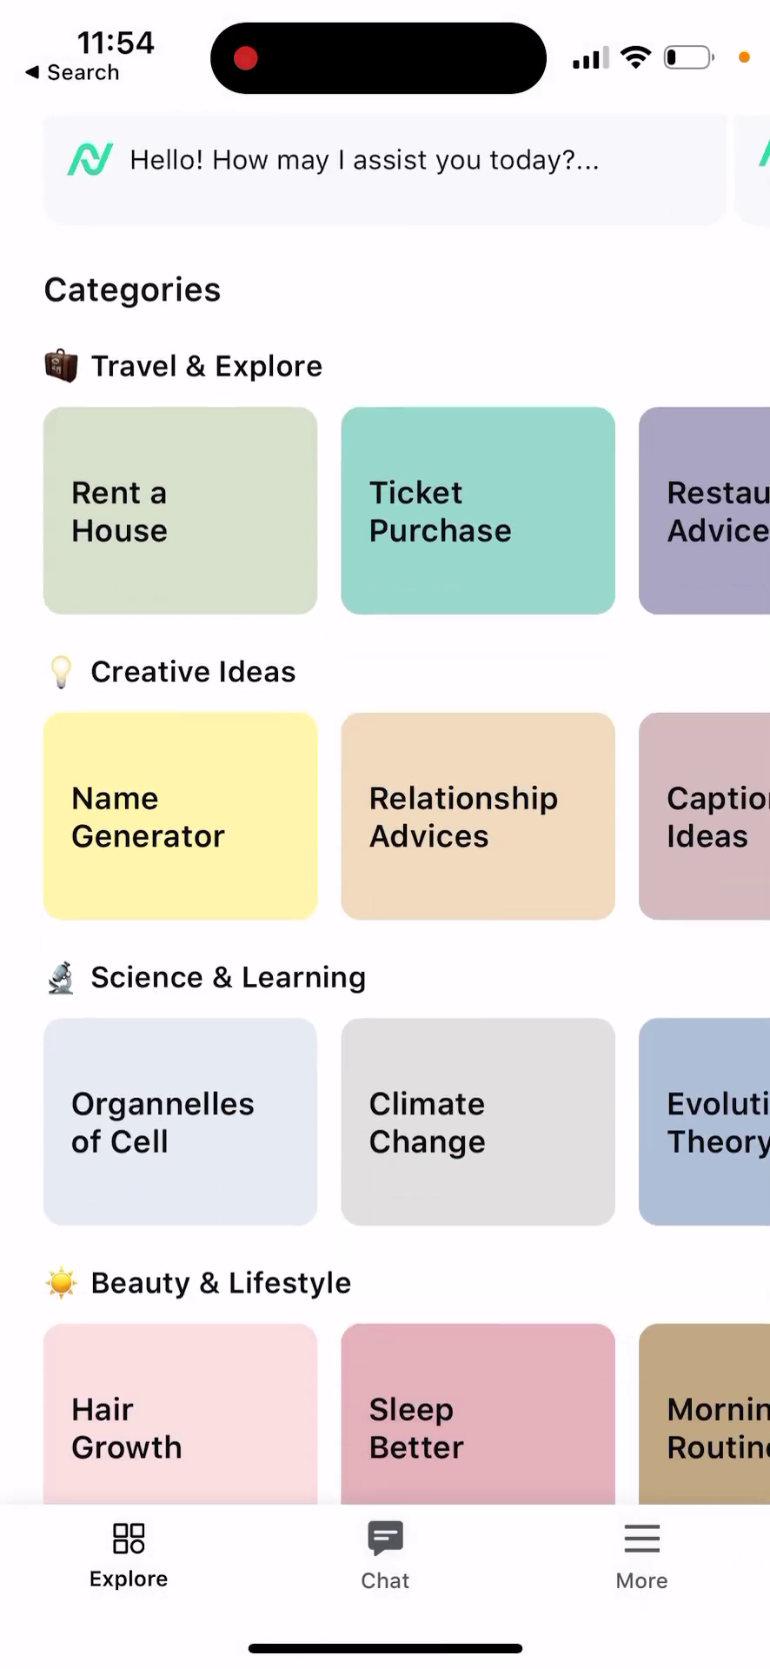
pyautogui.click(478, 1002)
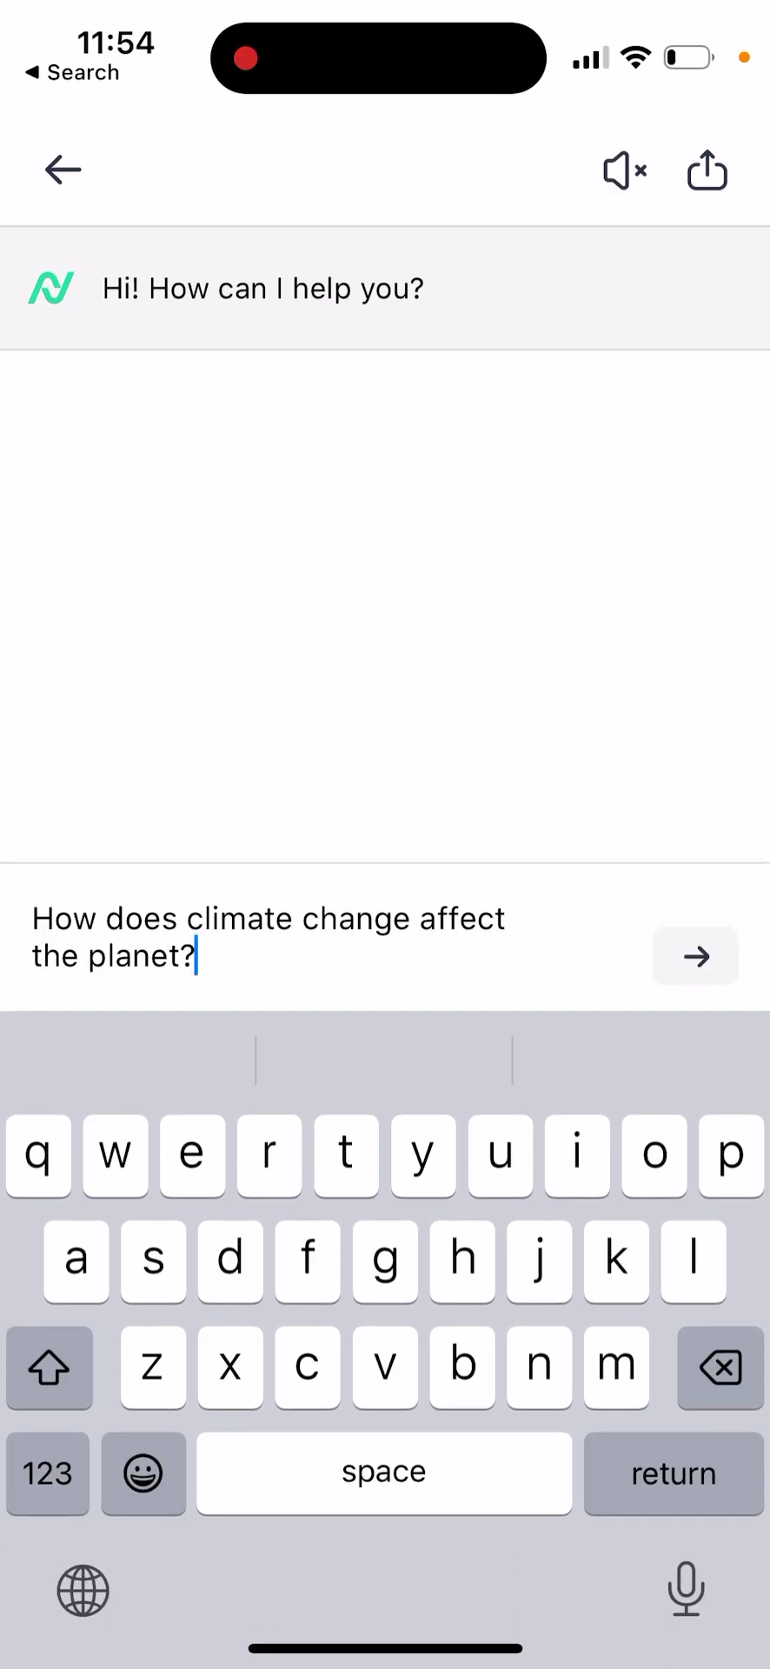
pyautogui.moveTo(5, 609); pyautogui.dragTo(434, 608)
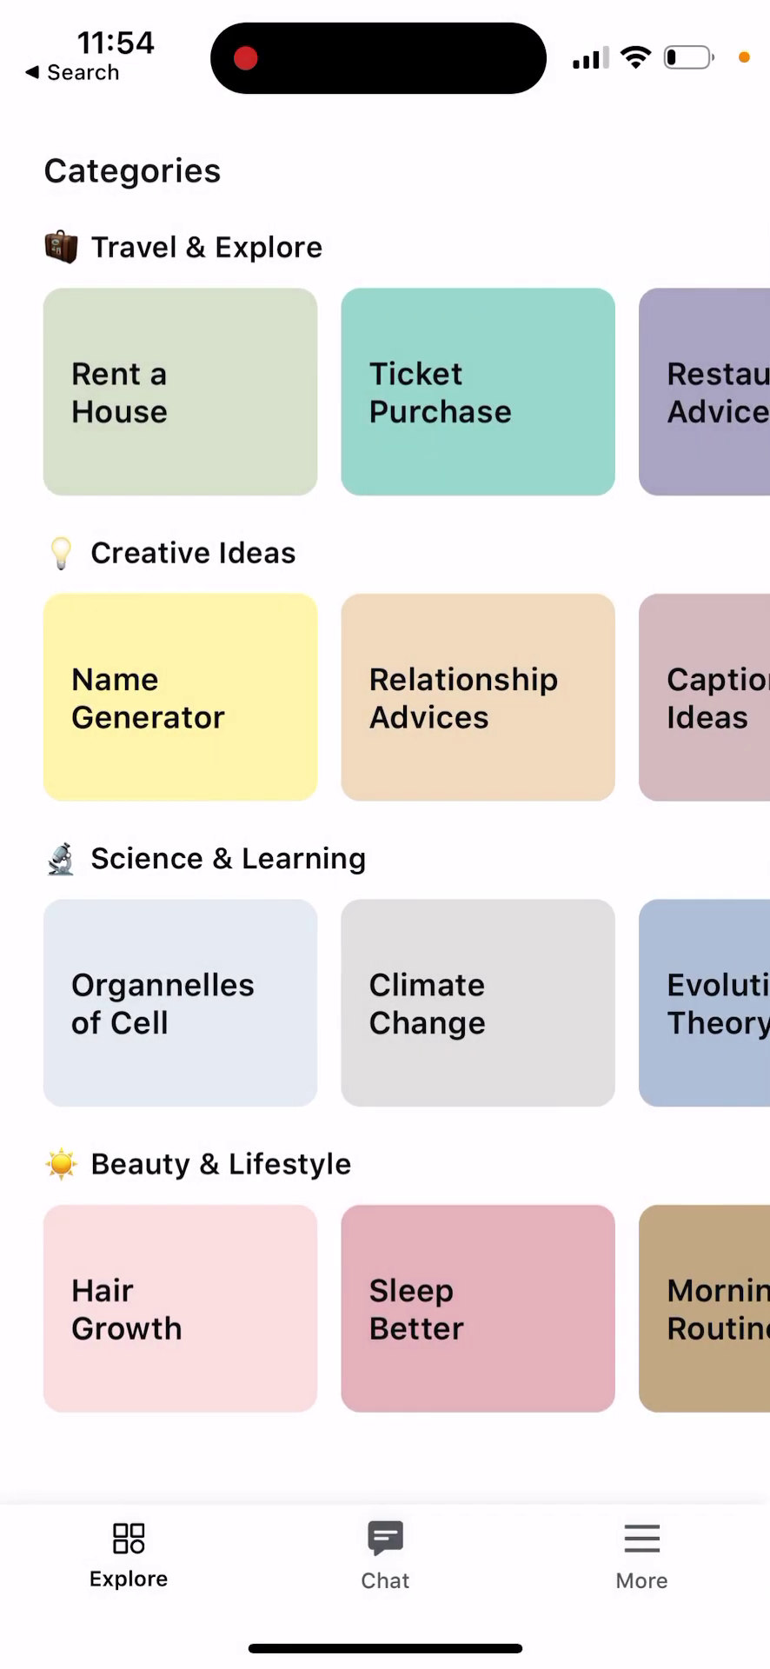
# Swipe through past History conversations, then open the voice settings
pyautogui.scroll(5, 385, 870)
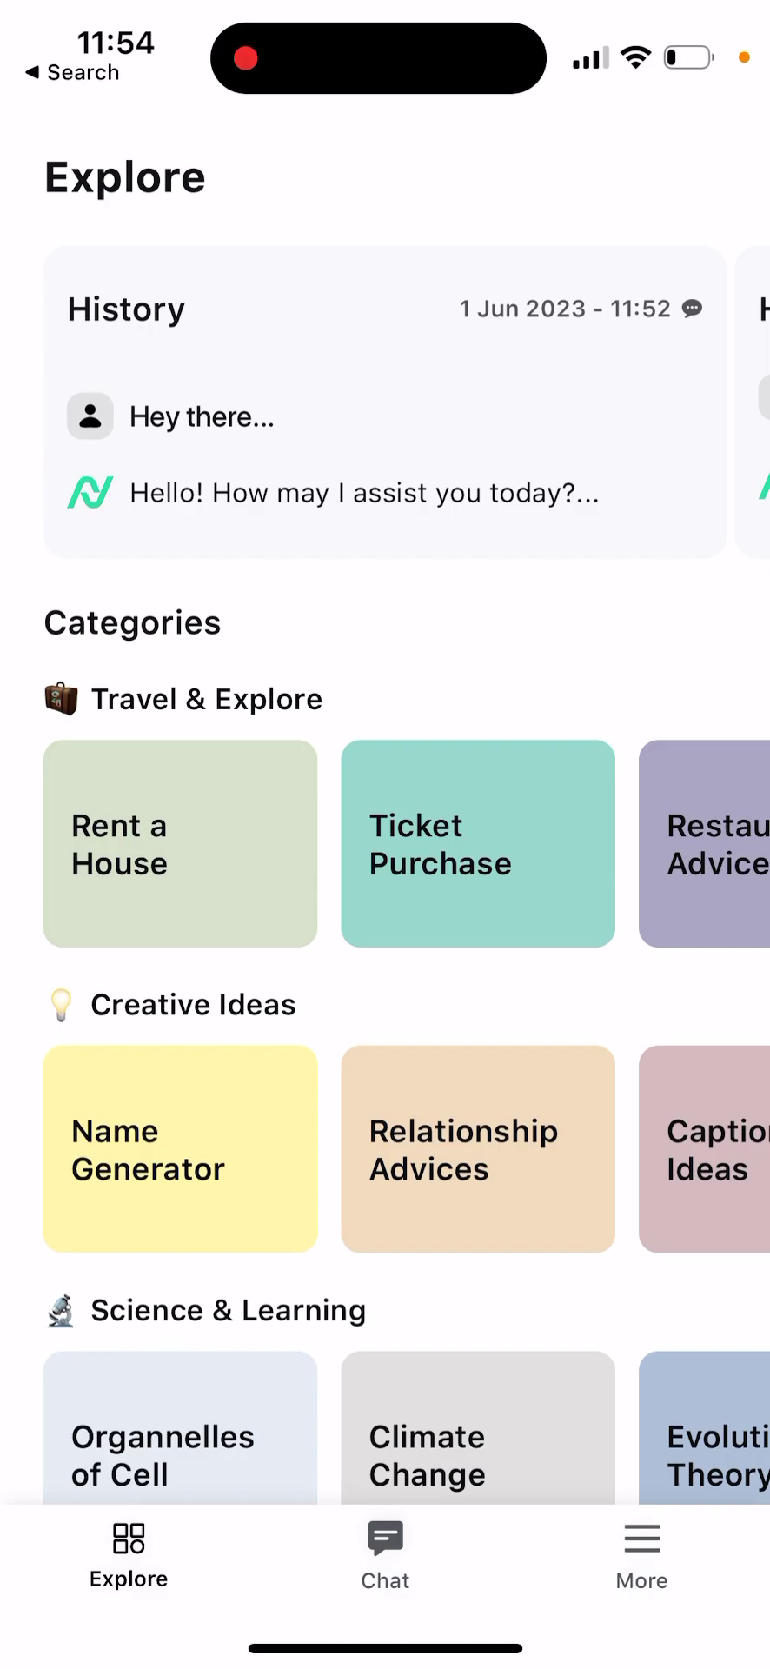
pyautogui.moveTo(609, 409); pyautogui.dragTo(174, 409)
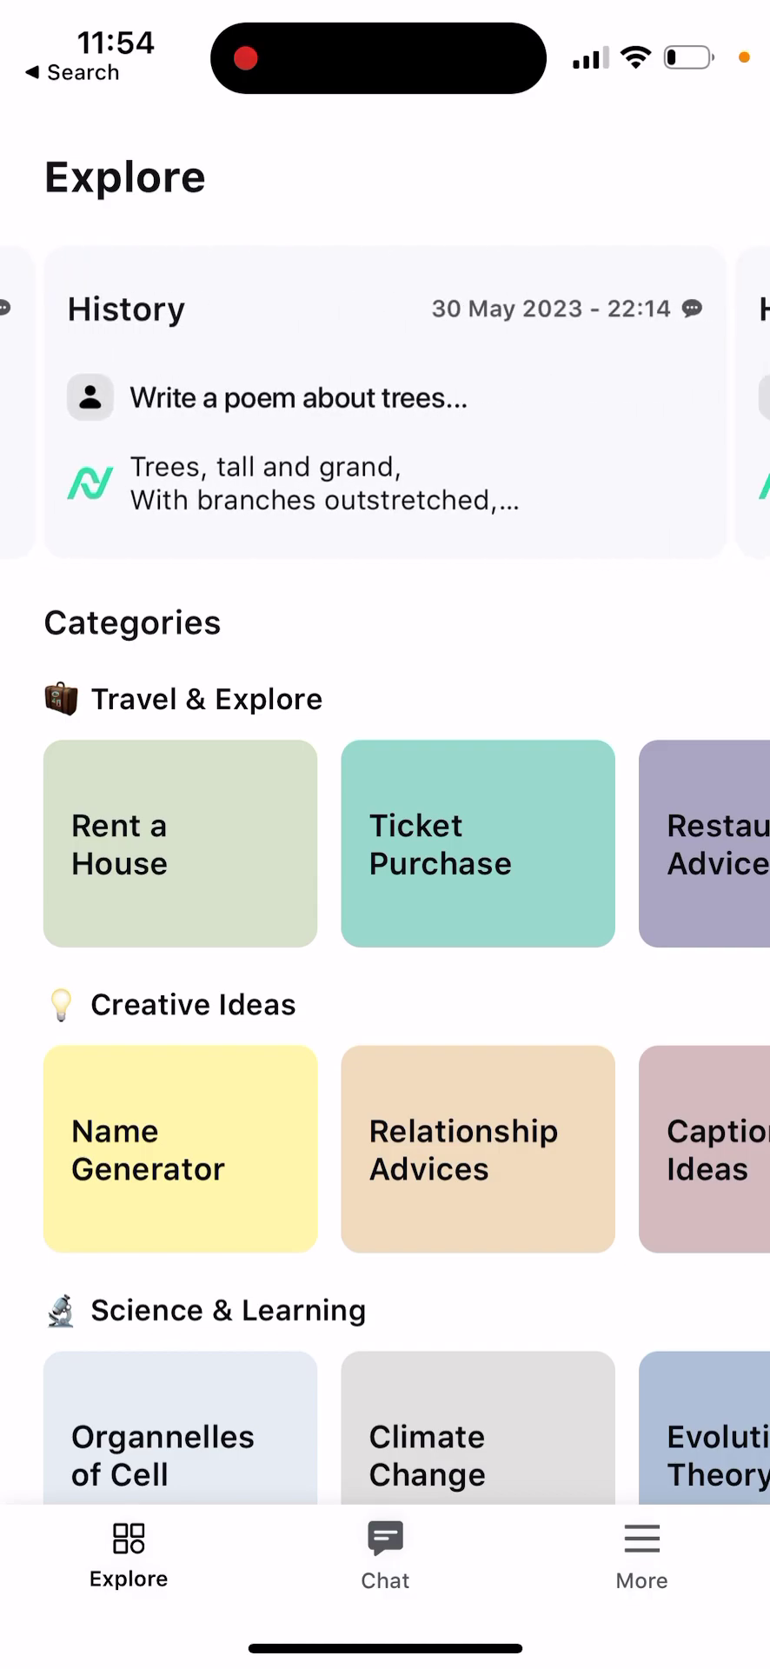
pyautogui.moveTo(609, 408); pyautogui.dragTo(174, 409)
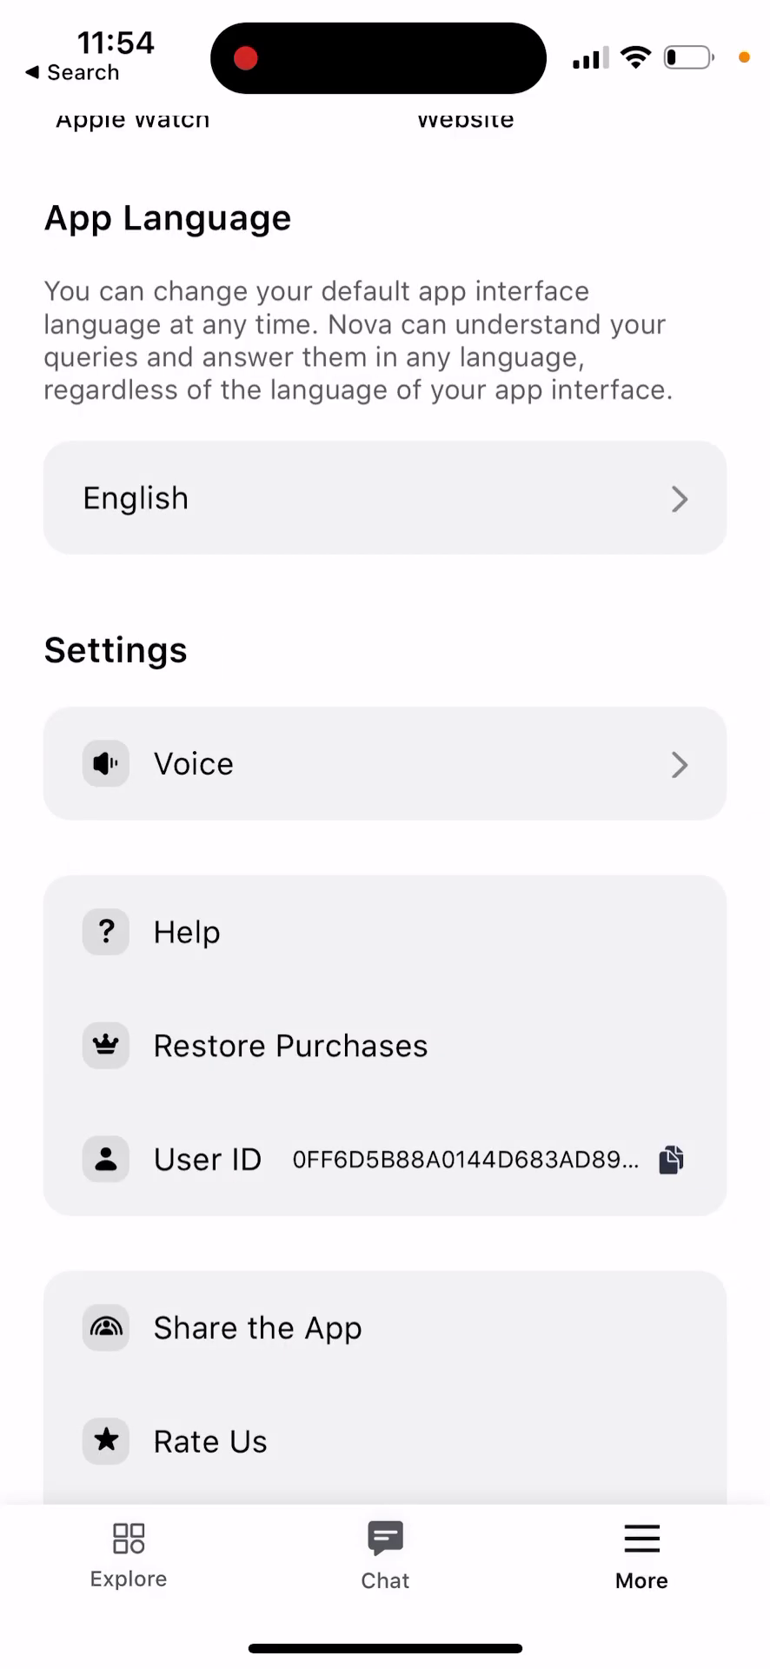
pyautogui.click(385, 763)
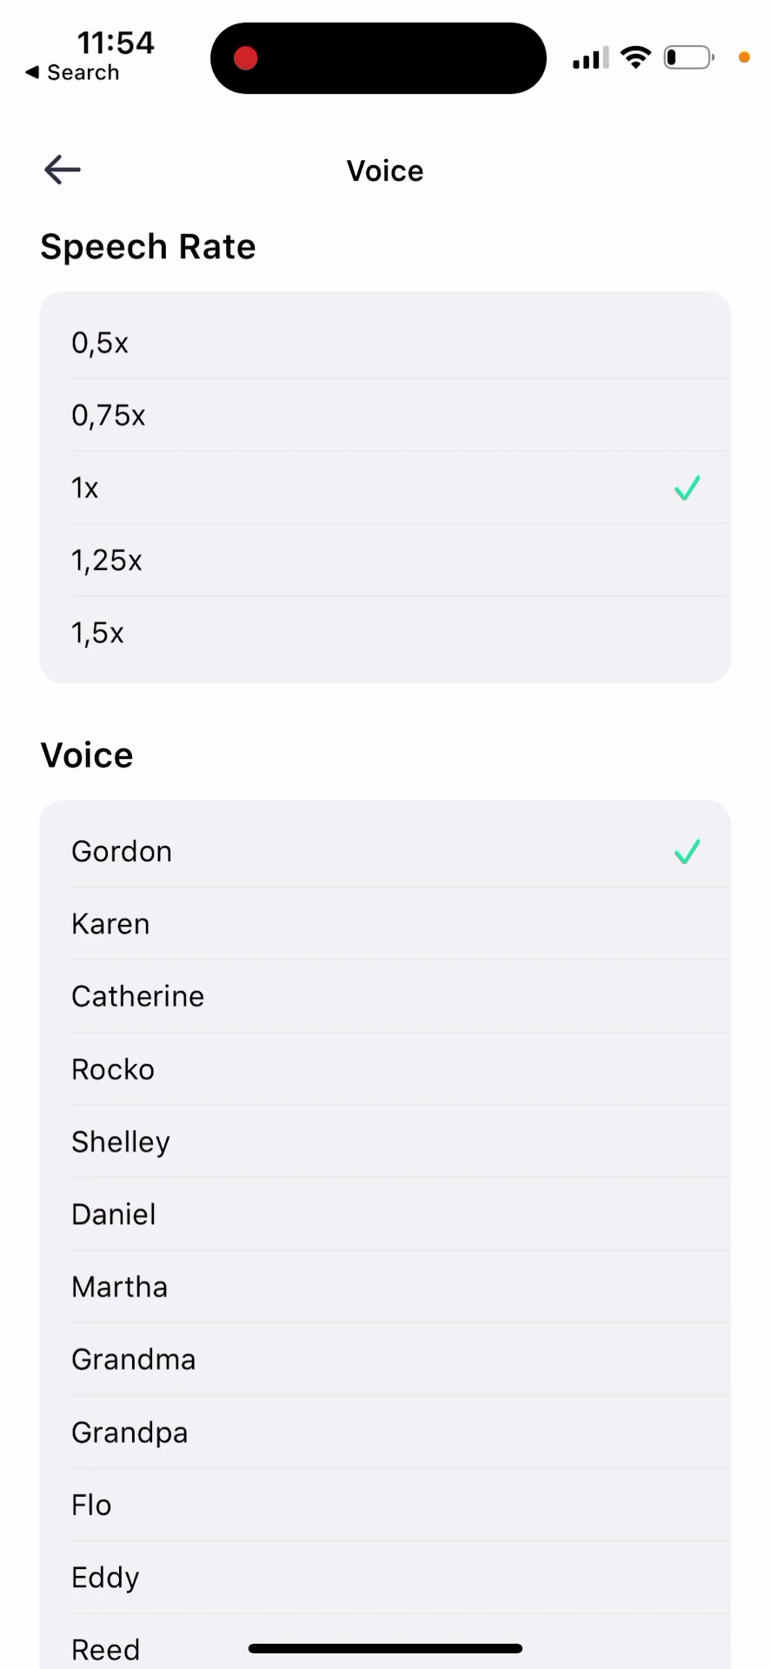
pyautogui.click(62, 170)
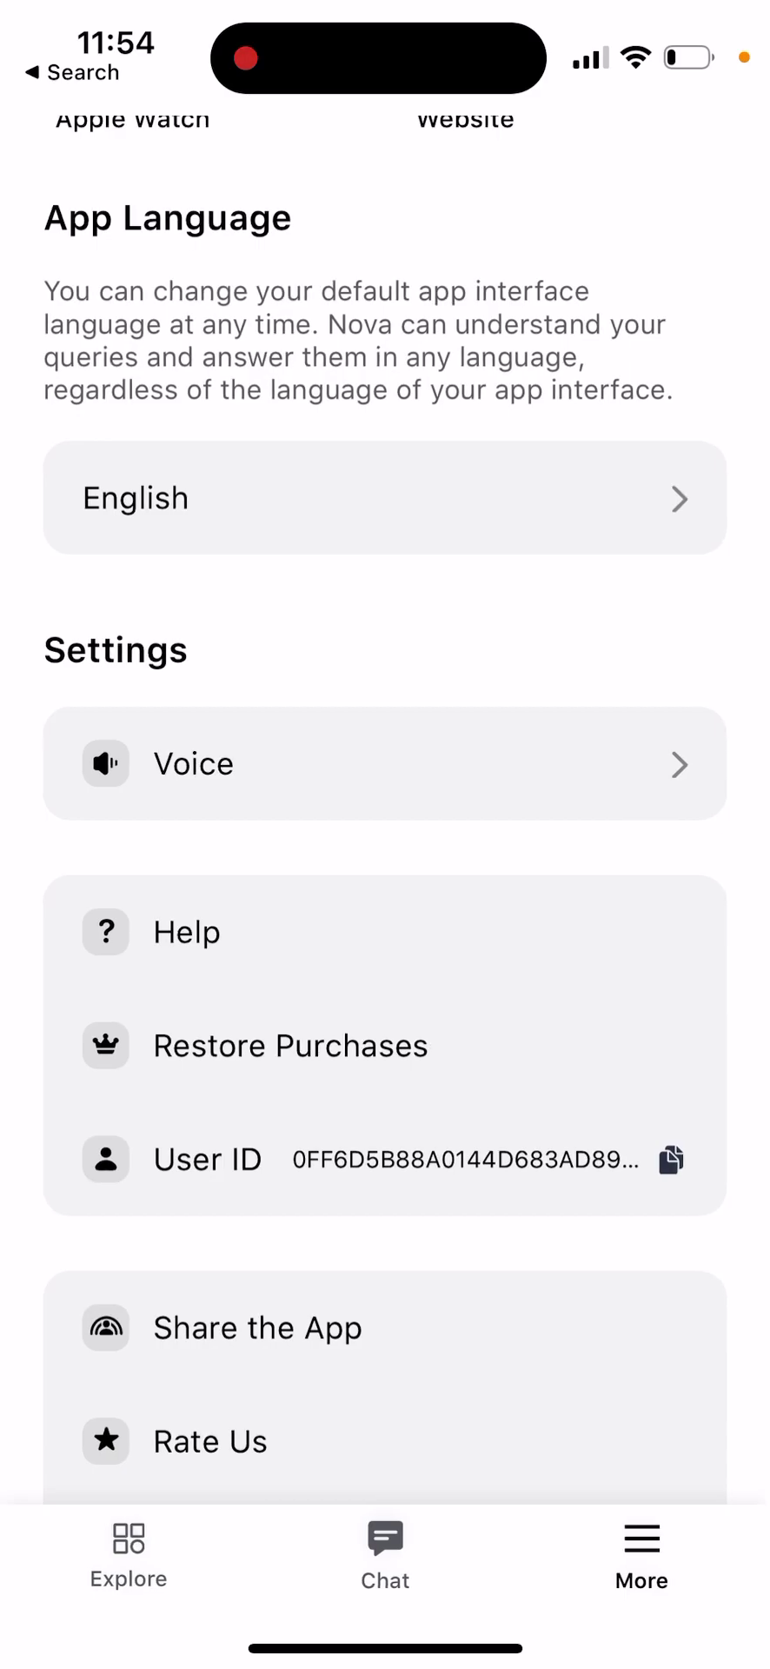
pyautogui.scroll(-6, 385, 808)
pyautogui.scroll(-3, 385, 809)
pyautogui.scroll(-5, 385, 808)
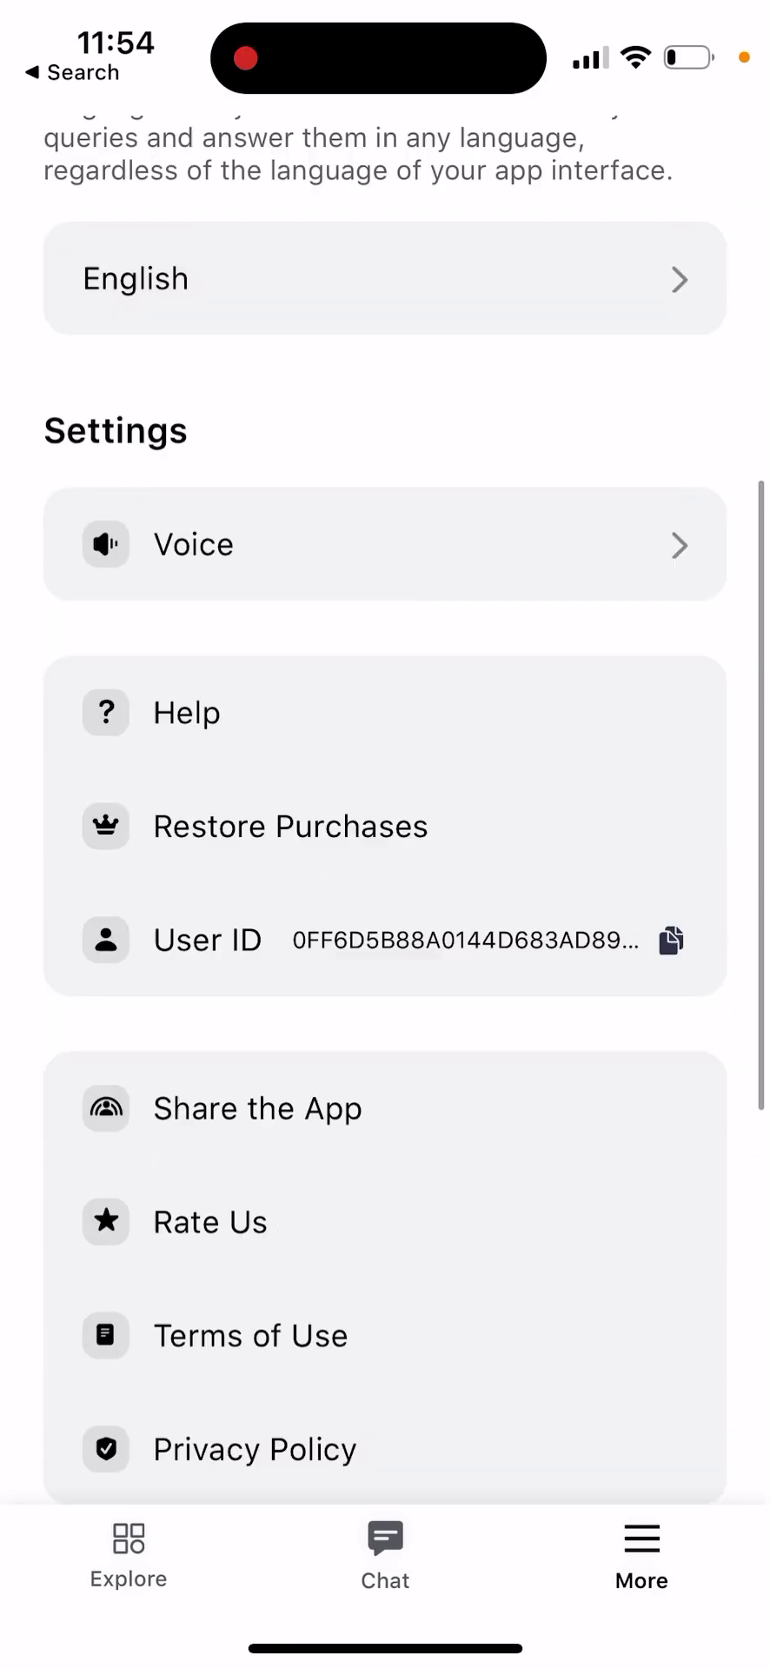